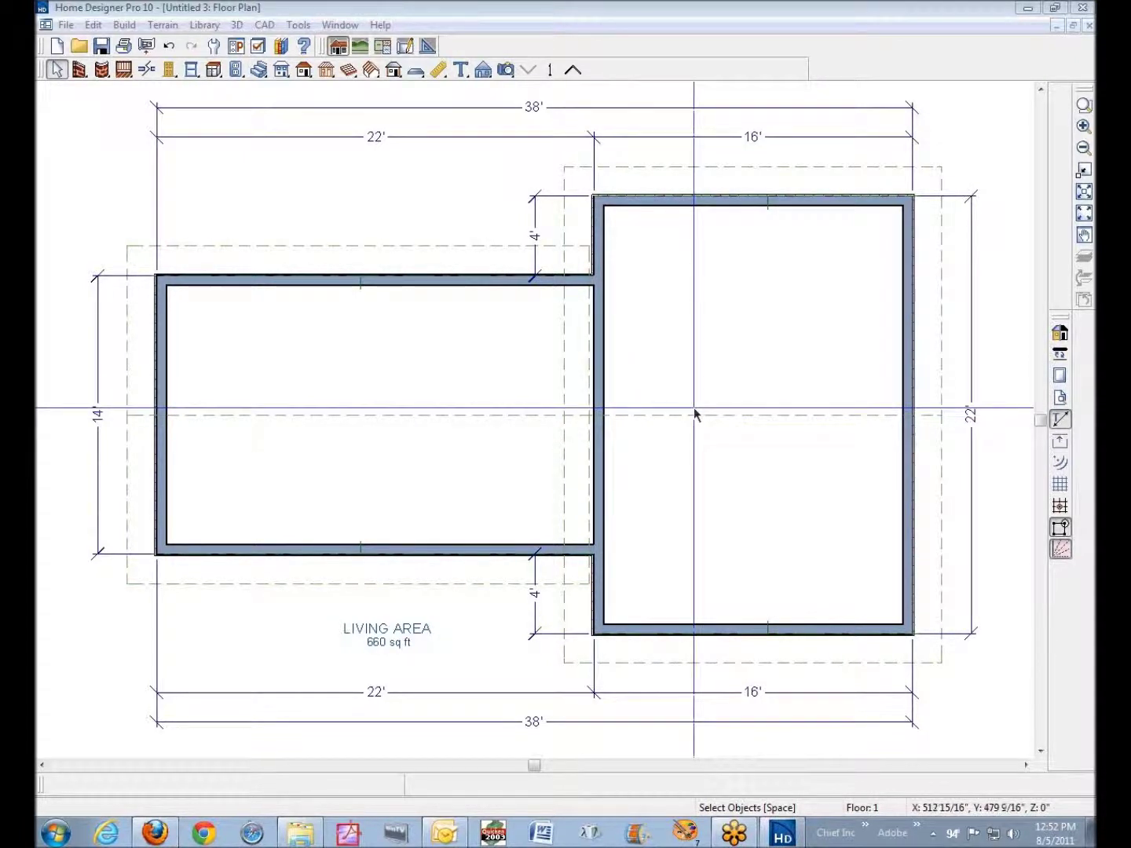
# Place a full camera across the left room, aimed at its vaulted gable wall
pyautogui.click(506, 71)
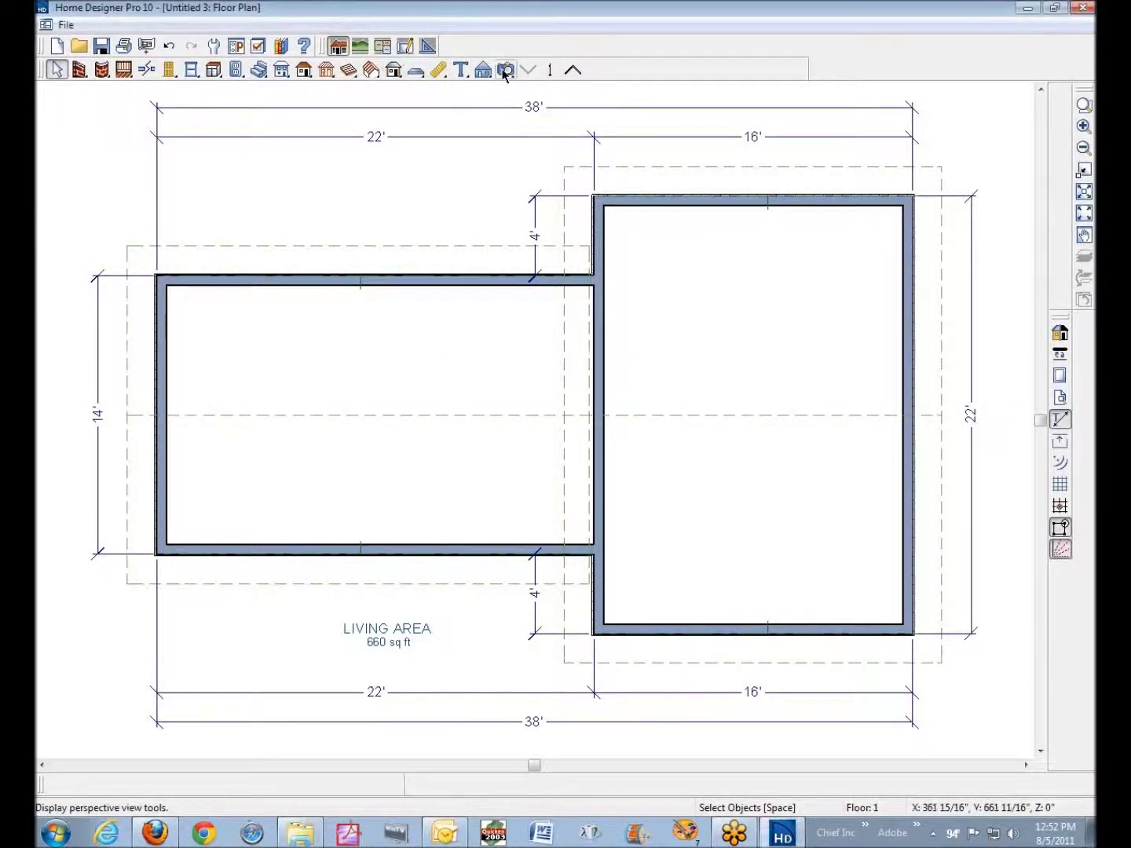
pyautogui.click(506, 70)
pyautogui.moveTo(213, 410); pyautogui.dragTo(631, 396)
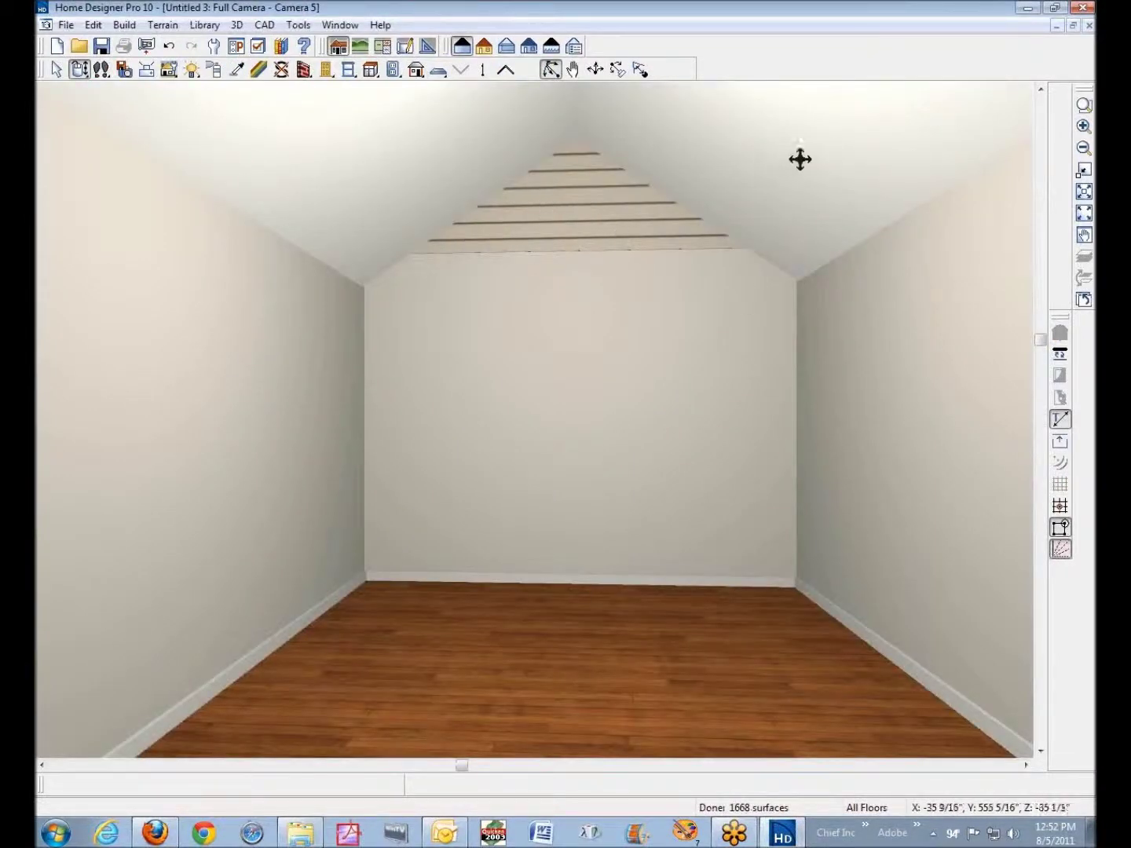
# Close Camera 5 and orbit a Perspective Full Overview to inspect the house's gable ends
pyautogui.click(1089, 25)
pyautogui.click(664, 69)
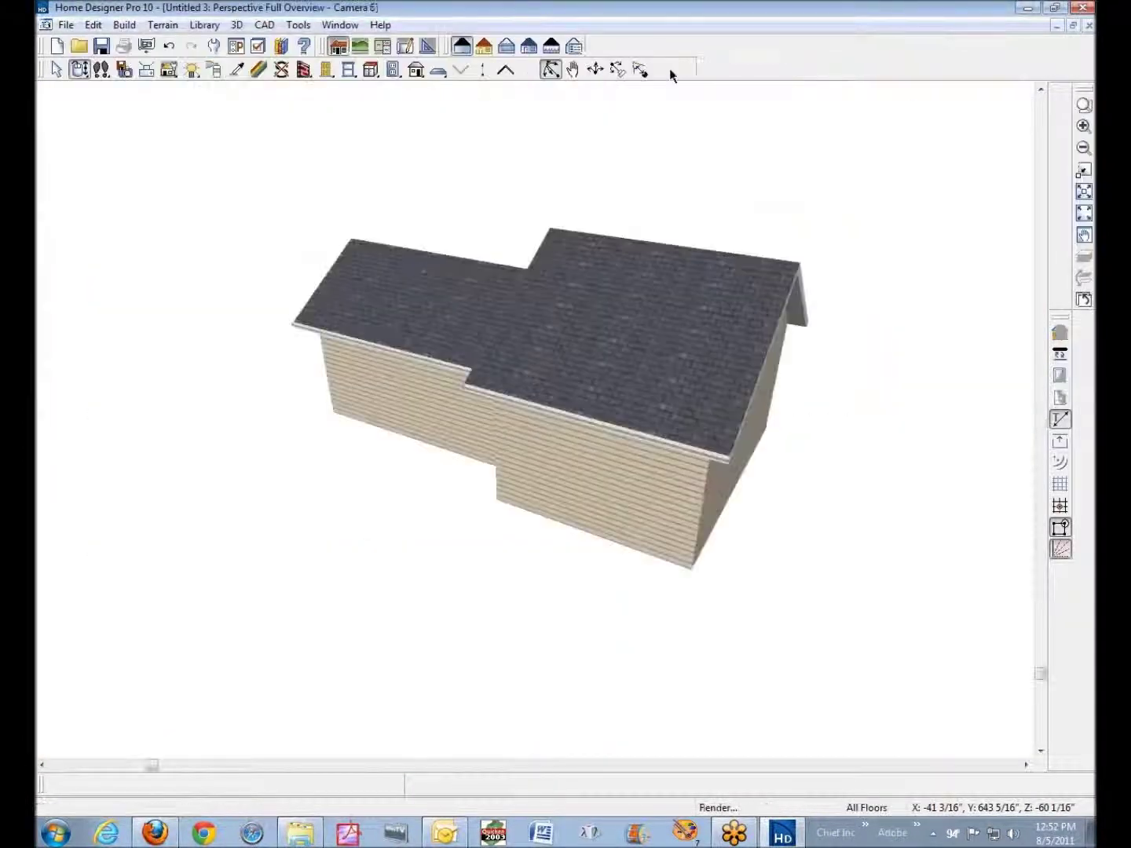
pyautogui.moveTo(754, 197); pyautogui.dragTo(914, 282)
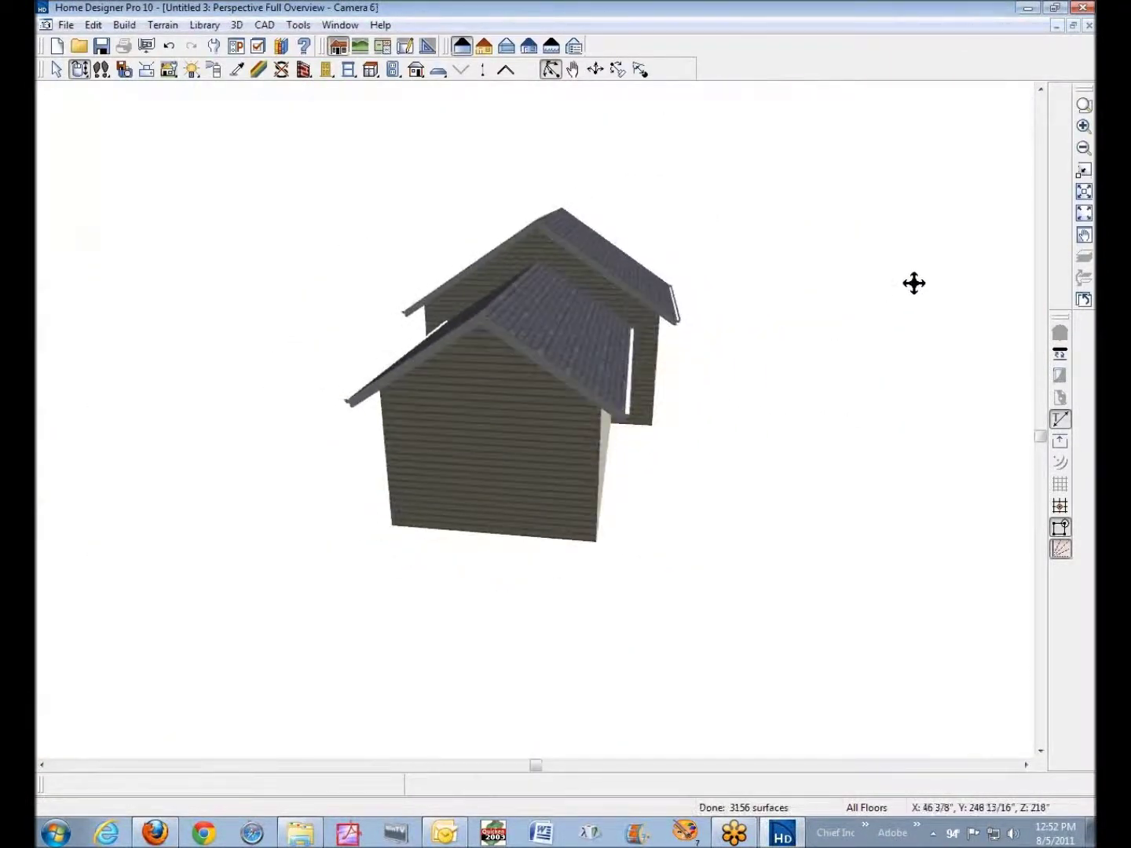
# Place a new full camera, Camera 7, across the left room and return to Select Objects
pyautogui.click(1088, 25)
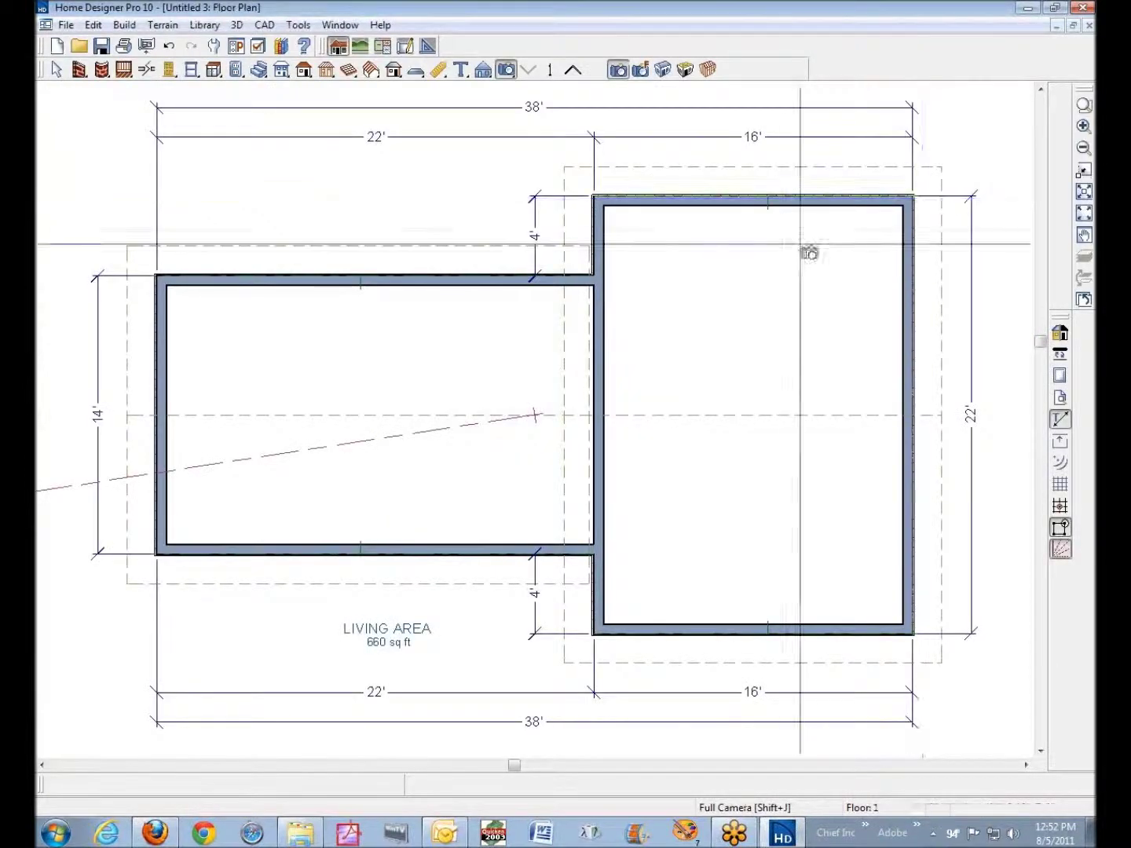
pyautogui.moveTo(235, 399); pyautogui.dragTo(424, 410)
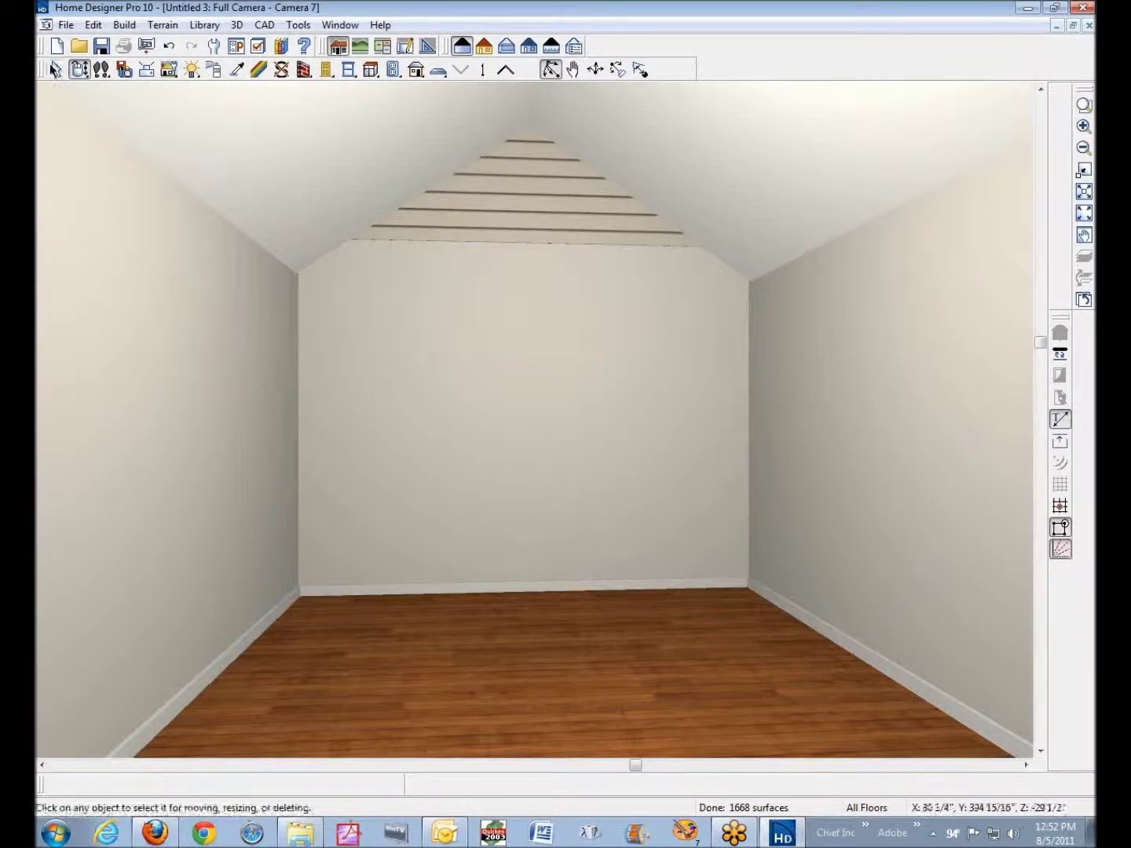
pyautogui.click(57, 70)
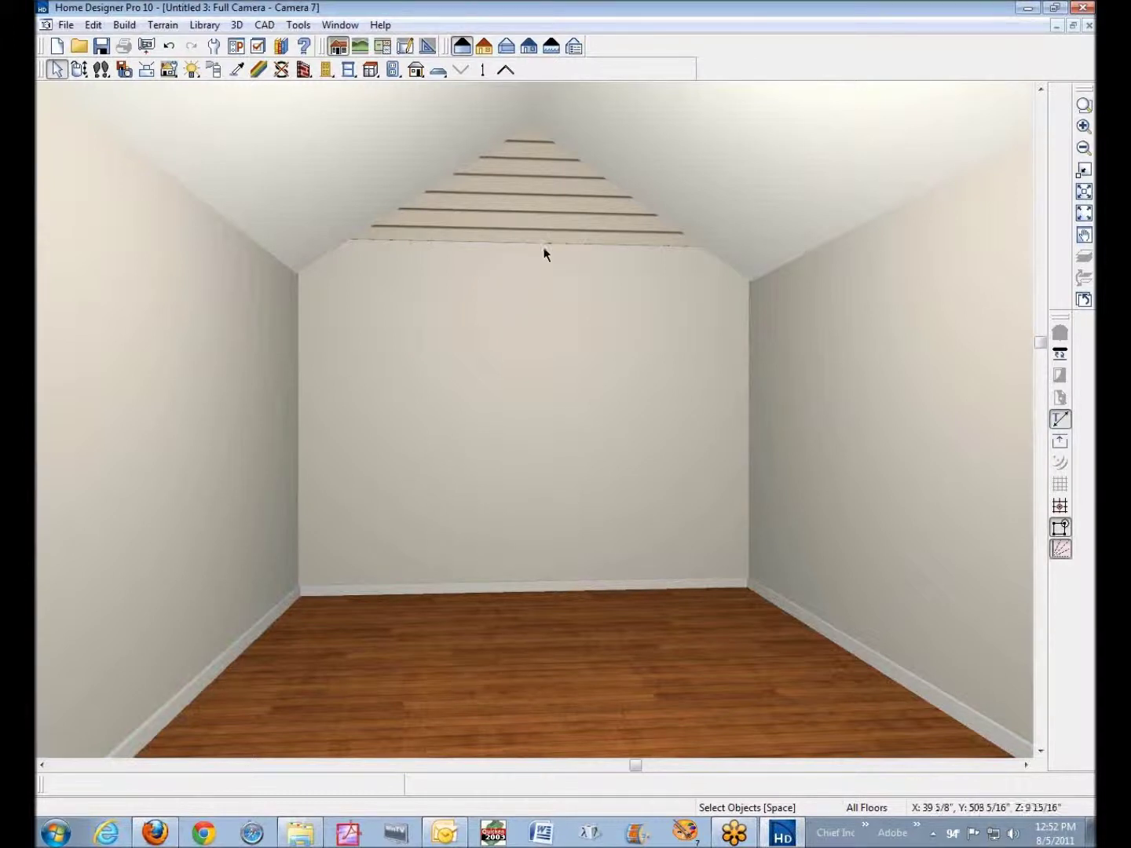
# Select the gable wall polyline, bring its full peak into view, and float the Edit toolbar mid-view
pyautogui.click(522, 218)
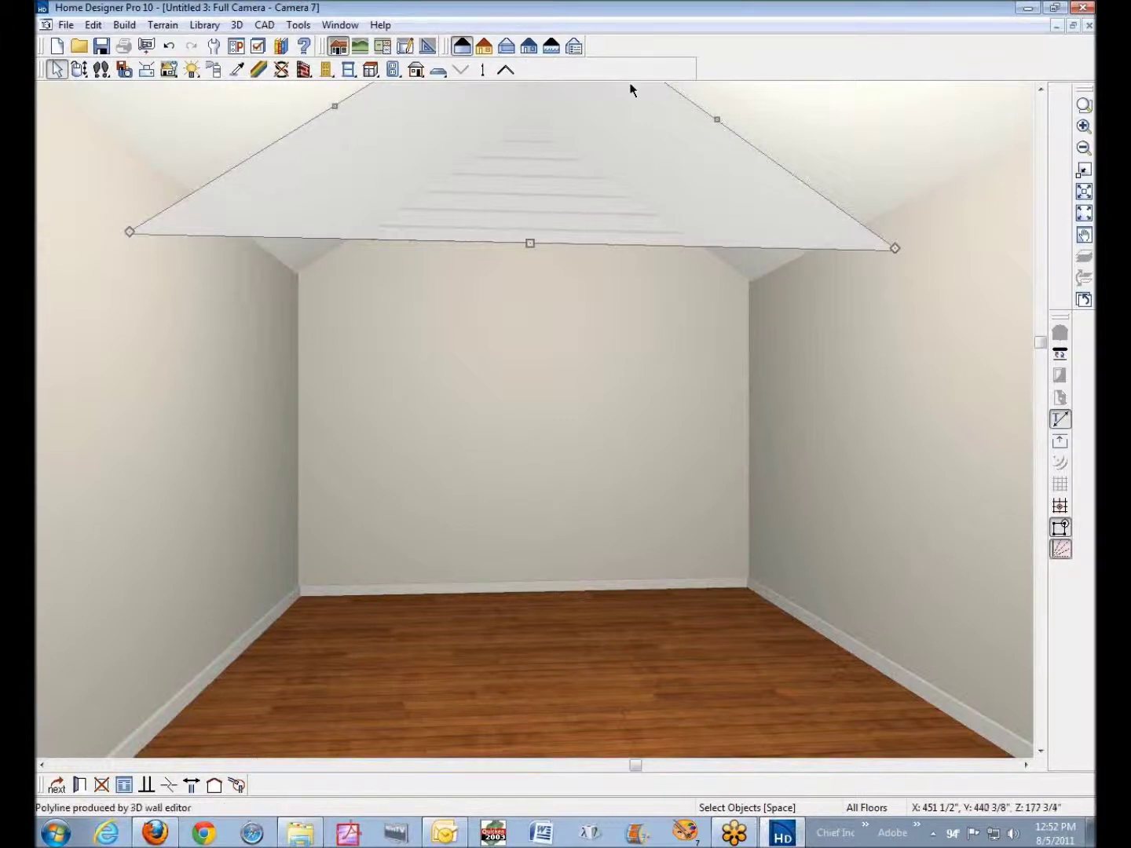
pyautogui.click(1040, 88)
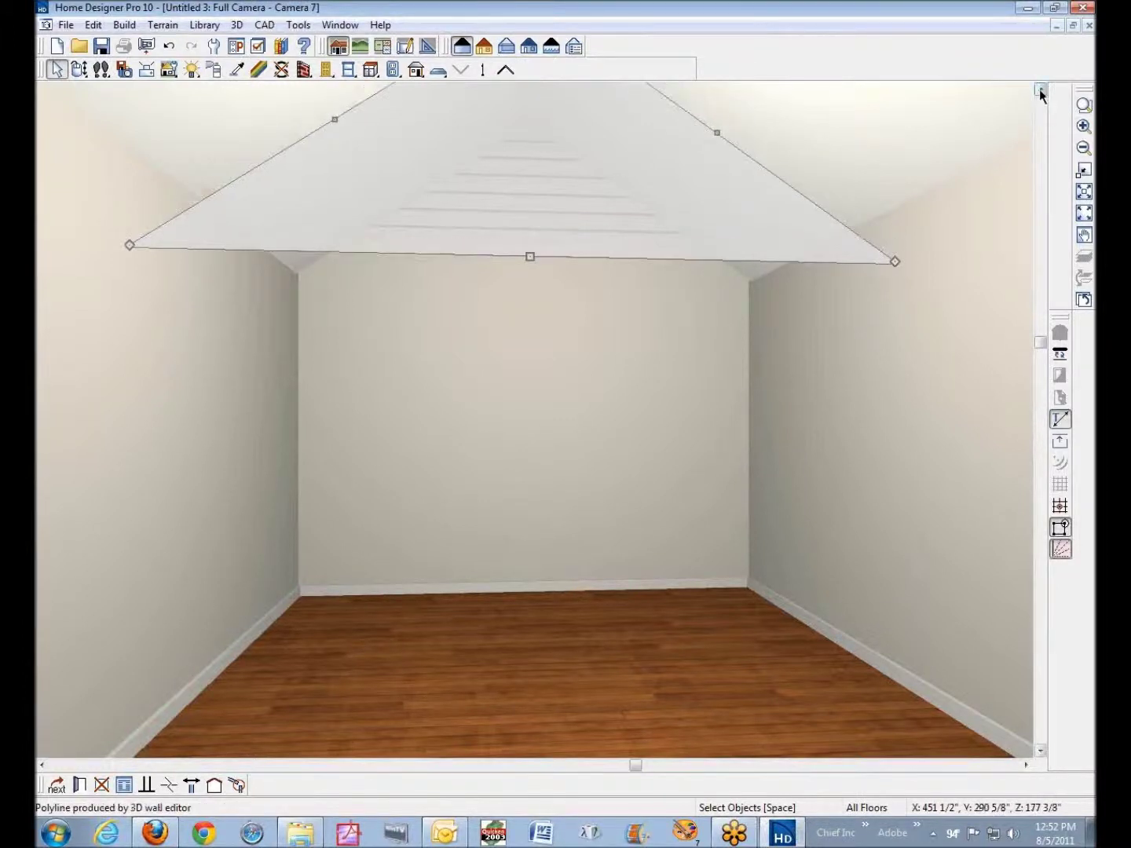
pyautogui.click(1040, 88)
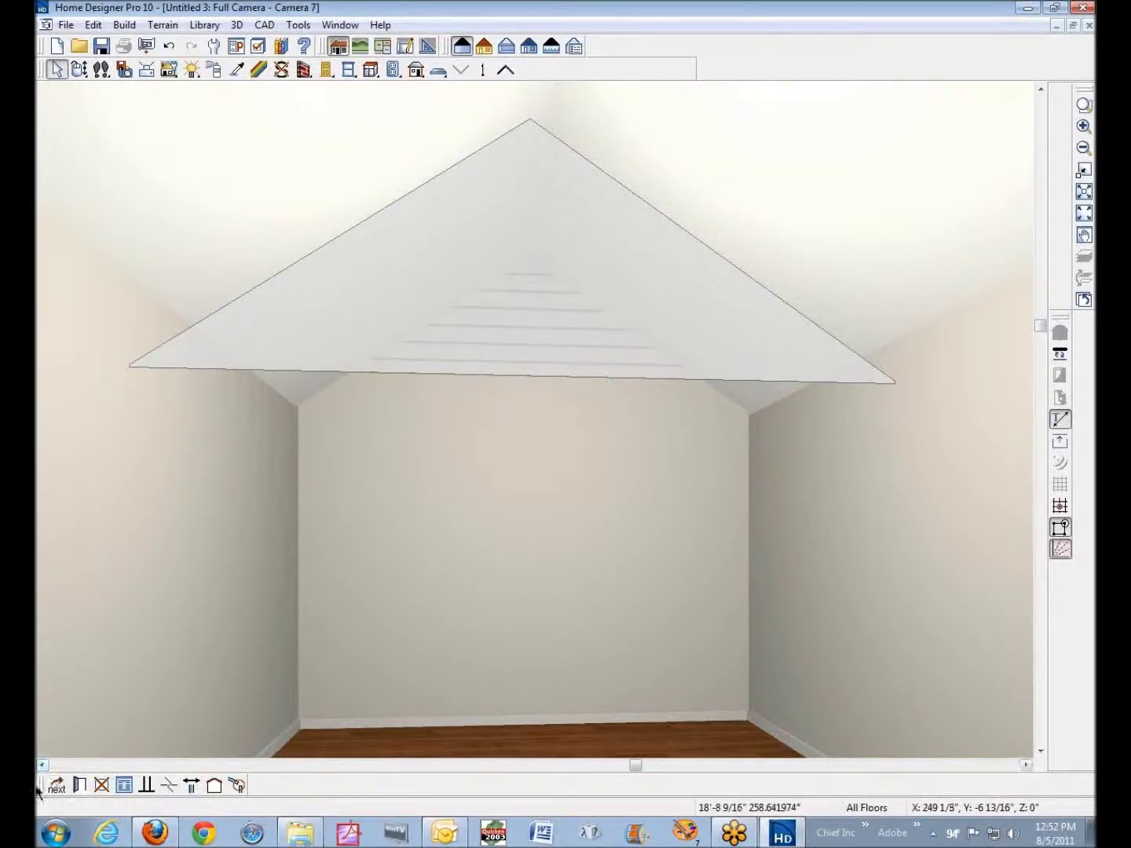
pyautogui.moveTo(38, 786)
pyautogui.mouseDown()
pyautogui.moveTo(111, 727)
pyautogui.moveTo(285, 525)
pyautogui.moveTo(318, 520)
pyautogui.moveTo(169, 710)
pyautogui.moveTo(43, 787)
pyautogui.mouseUp()
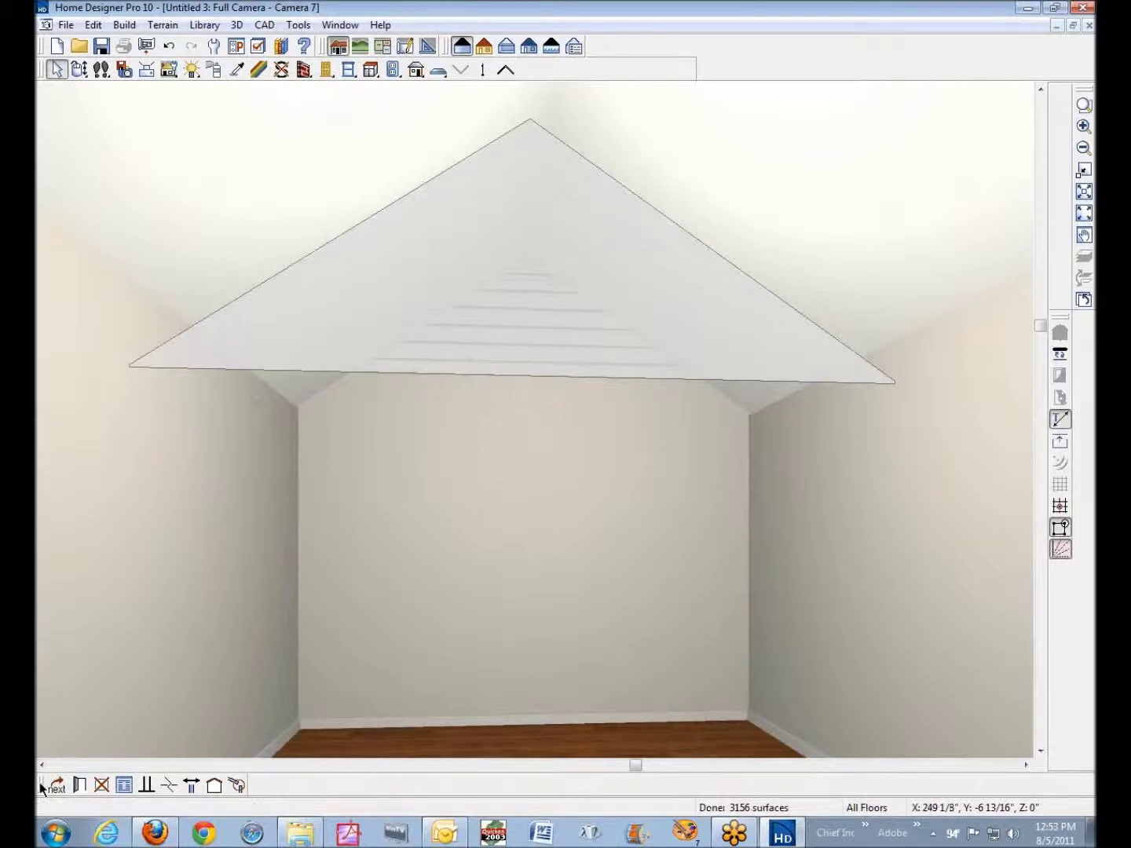
pyautogui.moveTo(43, 788); pyautogui.dragTo(346, 562)
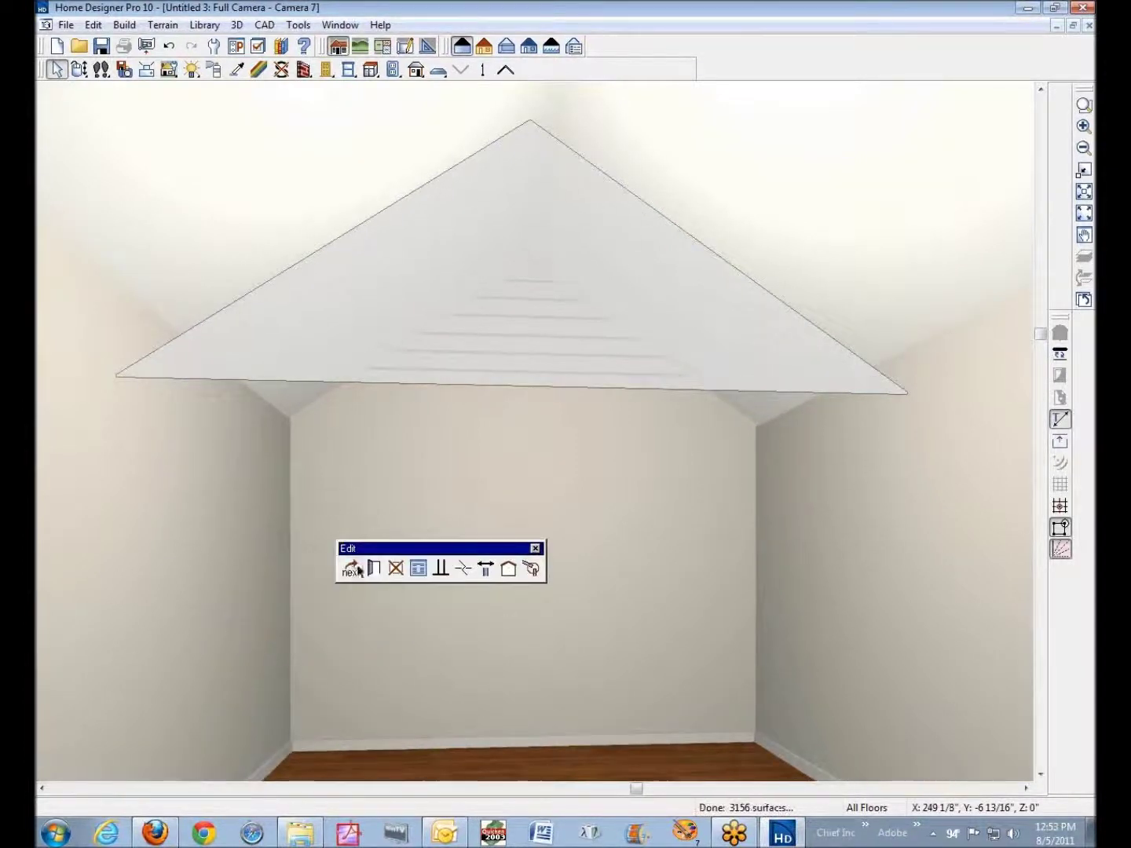
# Add two Break Line corners on the gable polyline's bottom edge
pyautogui.click(465, 570)
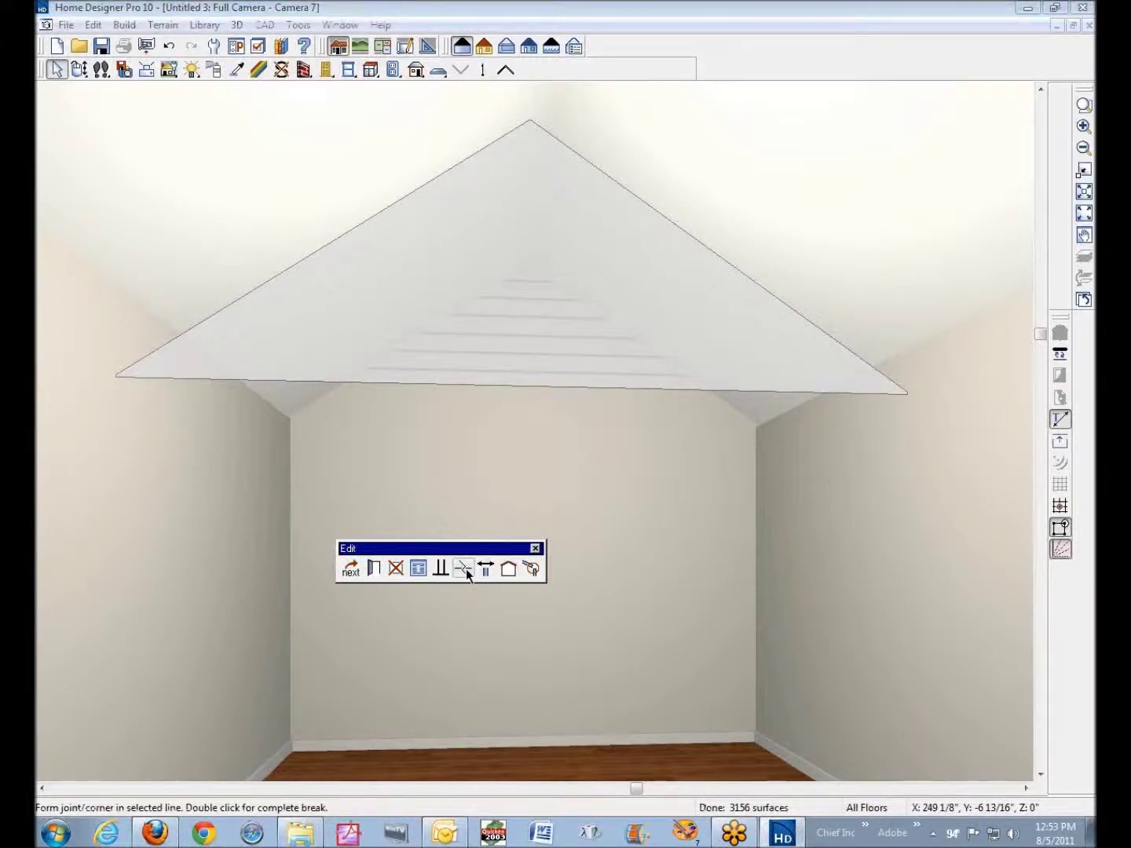
pyautogui.click(396, 382)
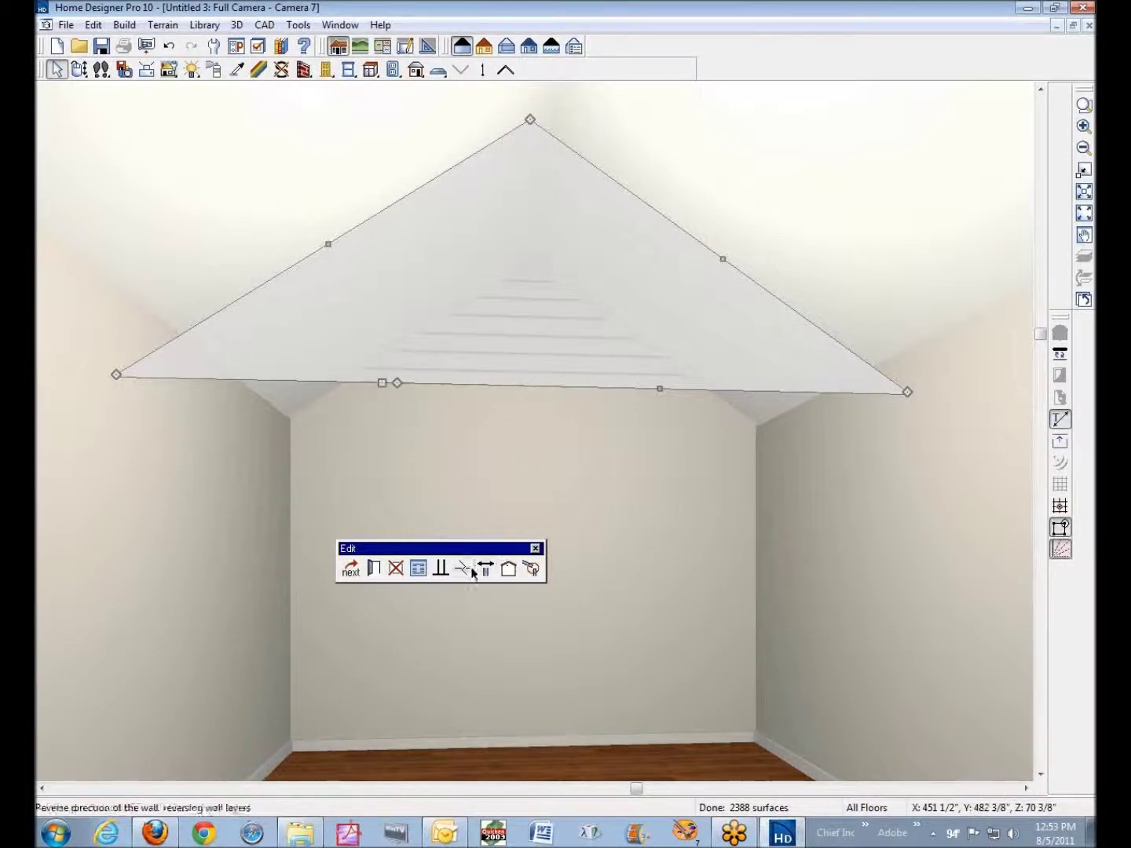
pyautogui.click(875, 427)
pyautogui.moveTo(875, 427); pyautogui.dragTo(677, 387)
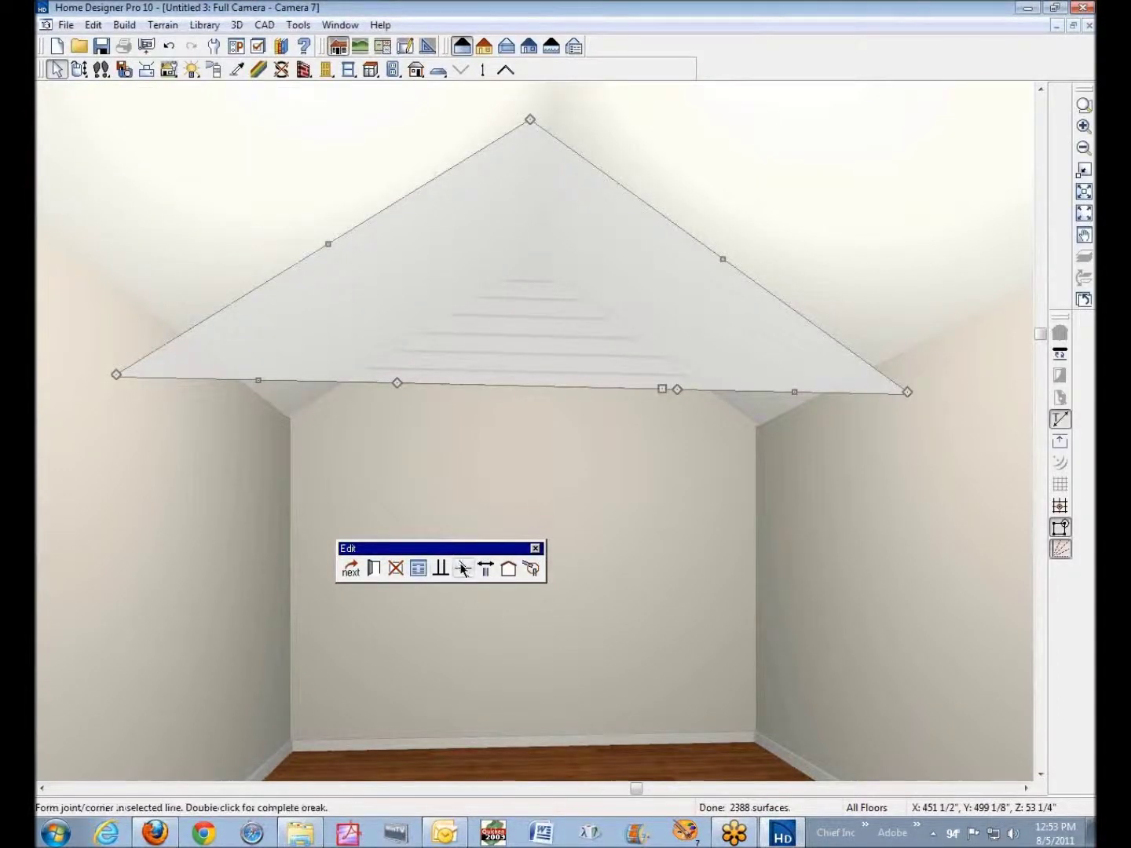
# Raise the middle of the bottom edge into a peak, cutting a triangular notch
pyautogui.click(462, 567)
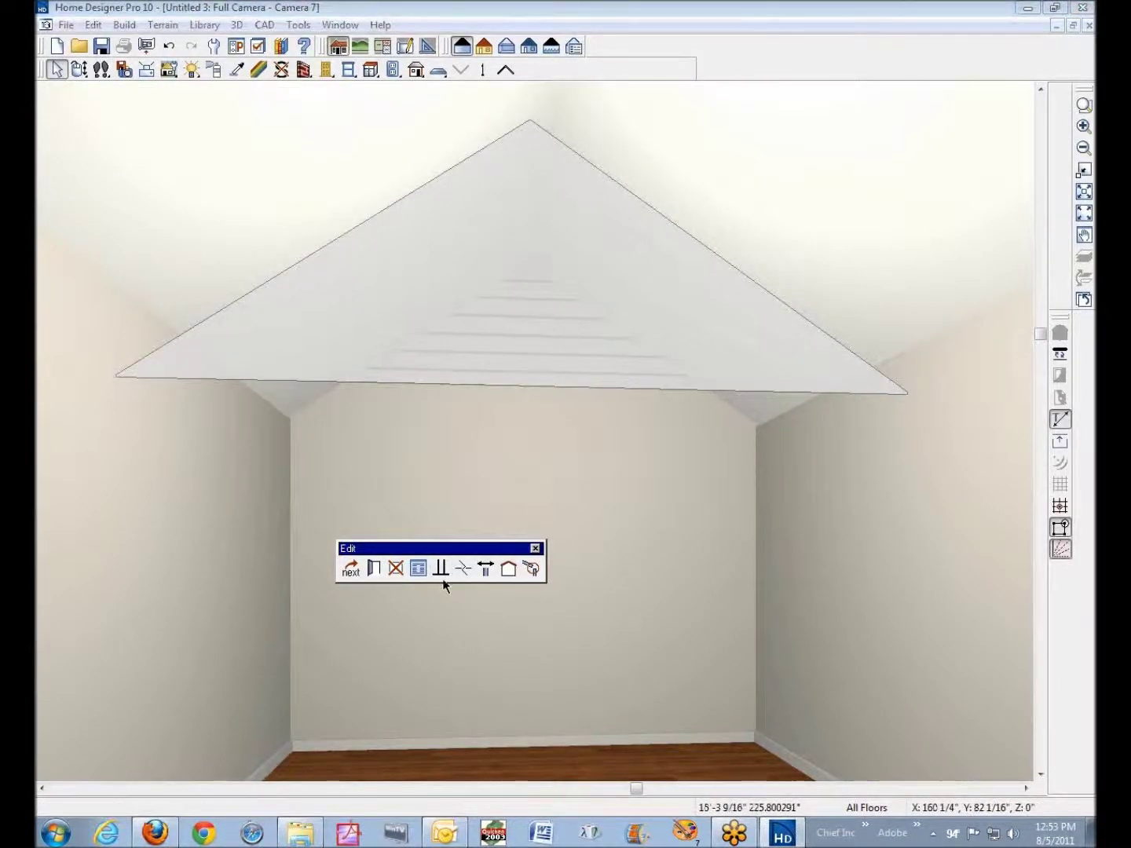
pyautogui.click(545, 386)
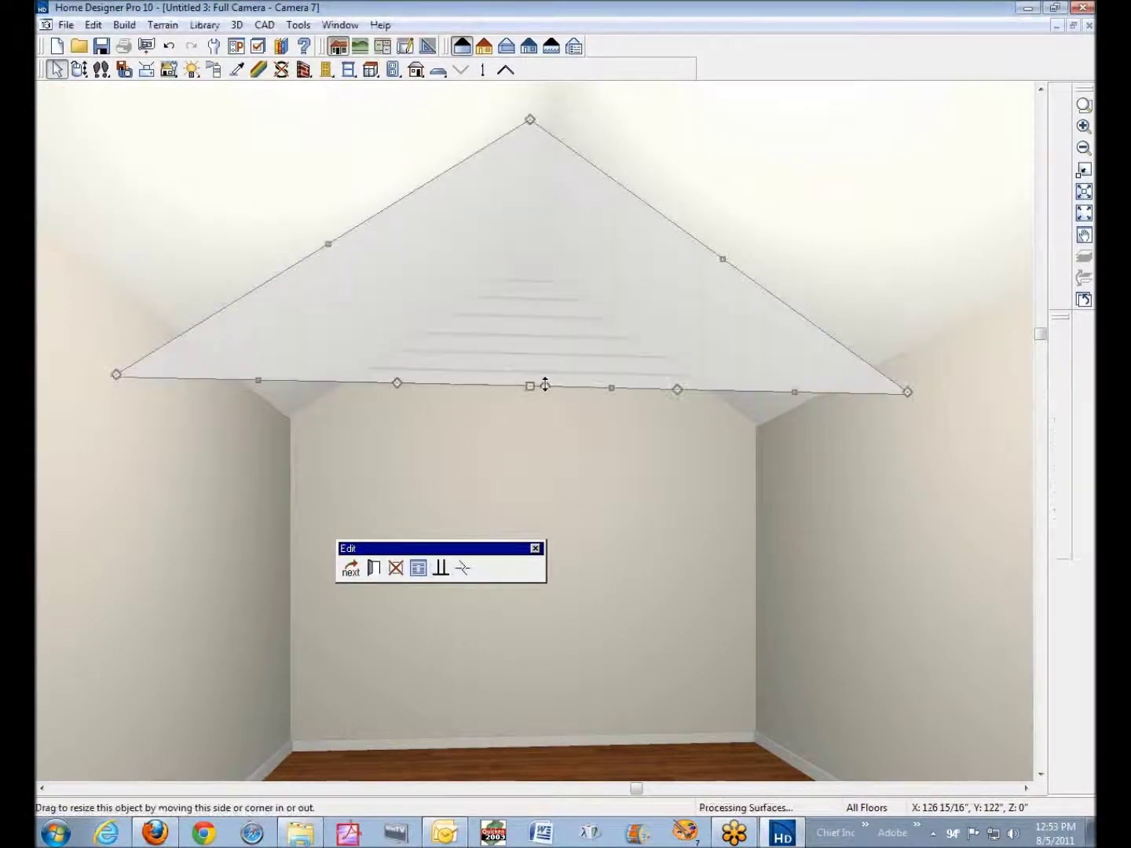
pyautogui.moveTo(545, 385); pyautogui.dragTo(531, 283)
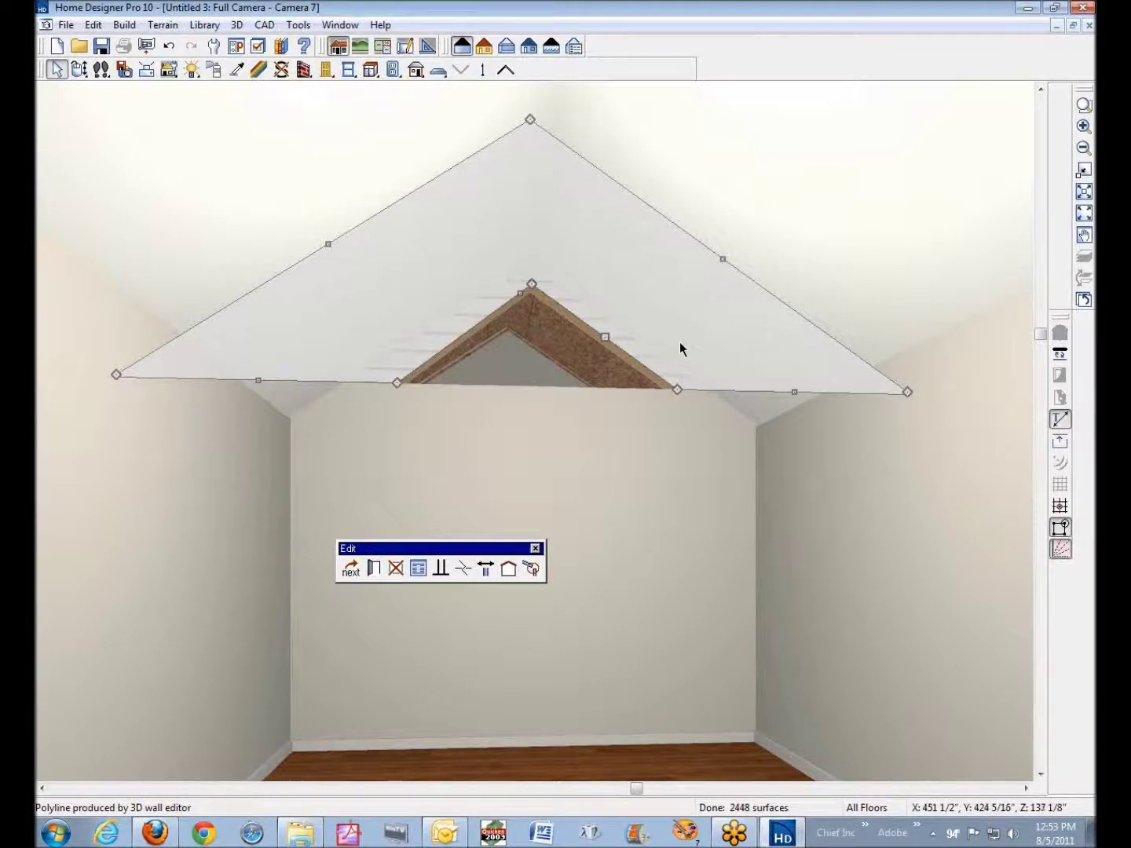
pyautogui.hotkey('ctrl', 'Tab')
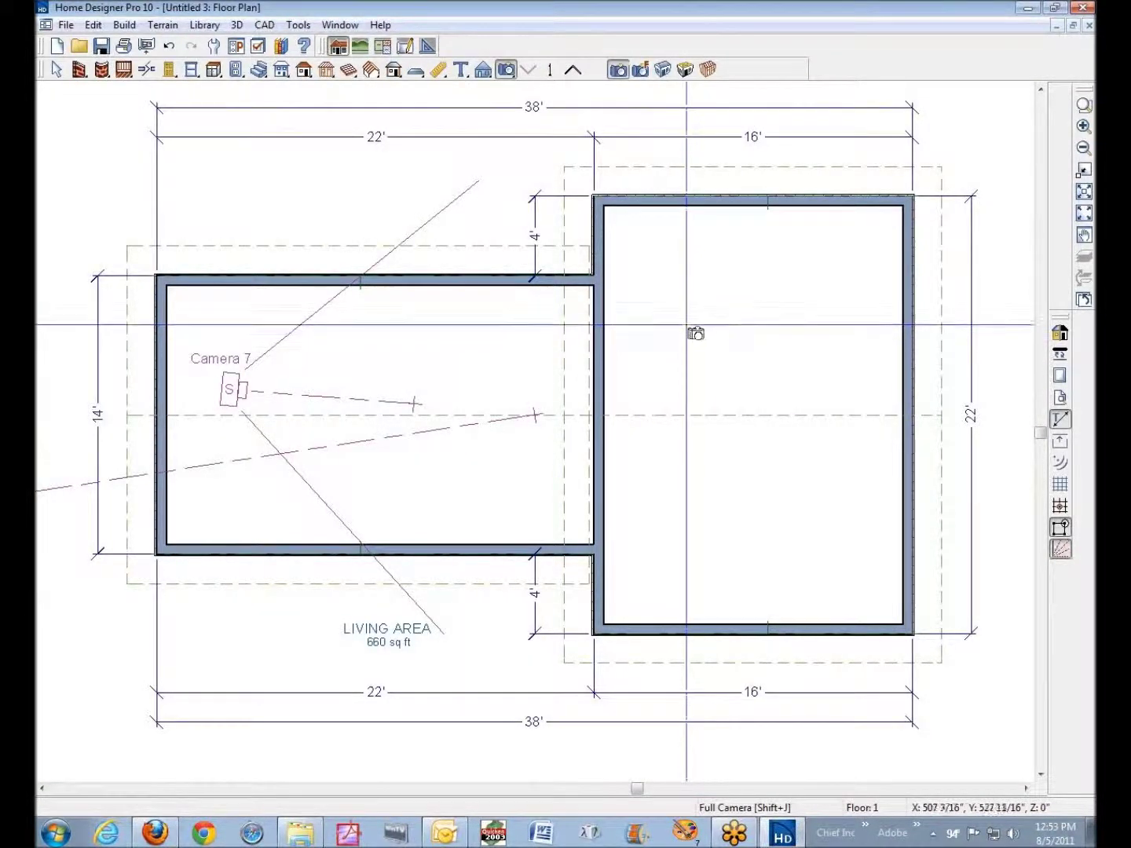
# Cut a backclipped cross section, Cross Section 8, through the left room
pyautogui.click(484, 70)
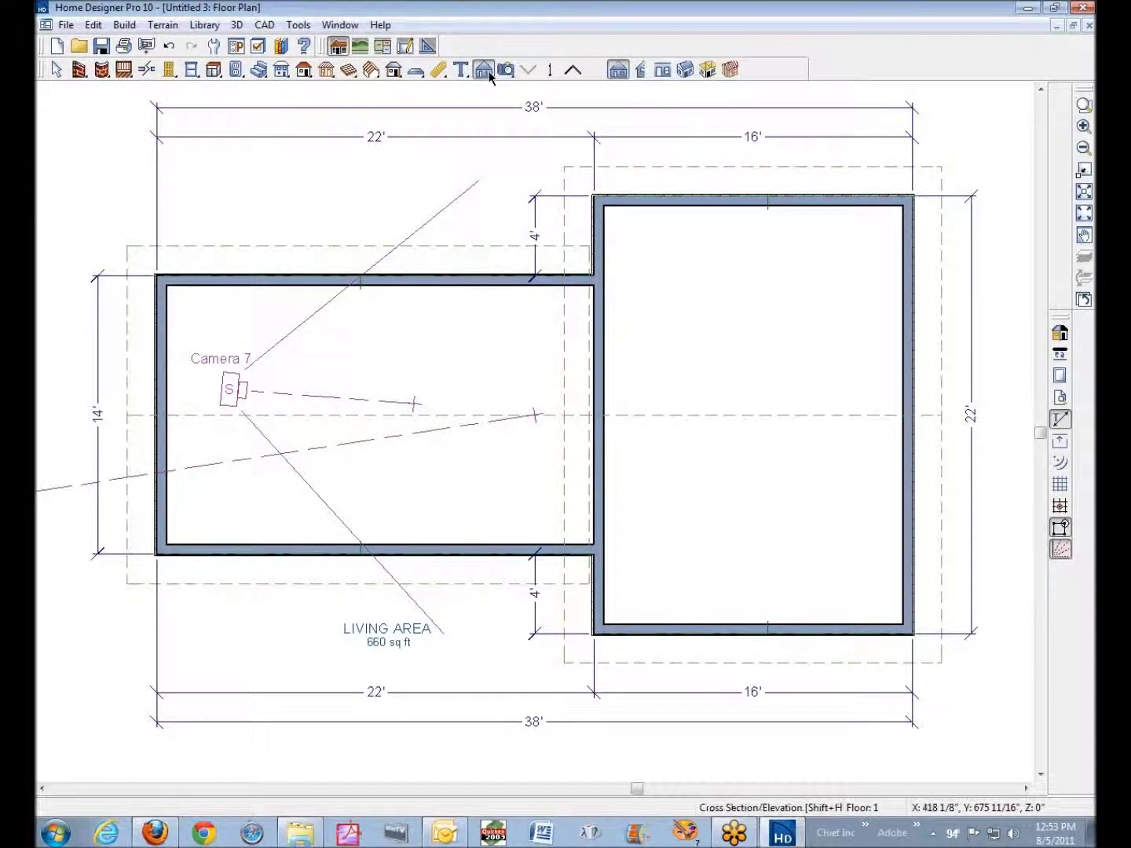
pyautogui.click(640, 70)
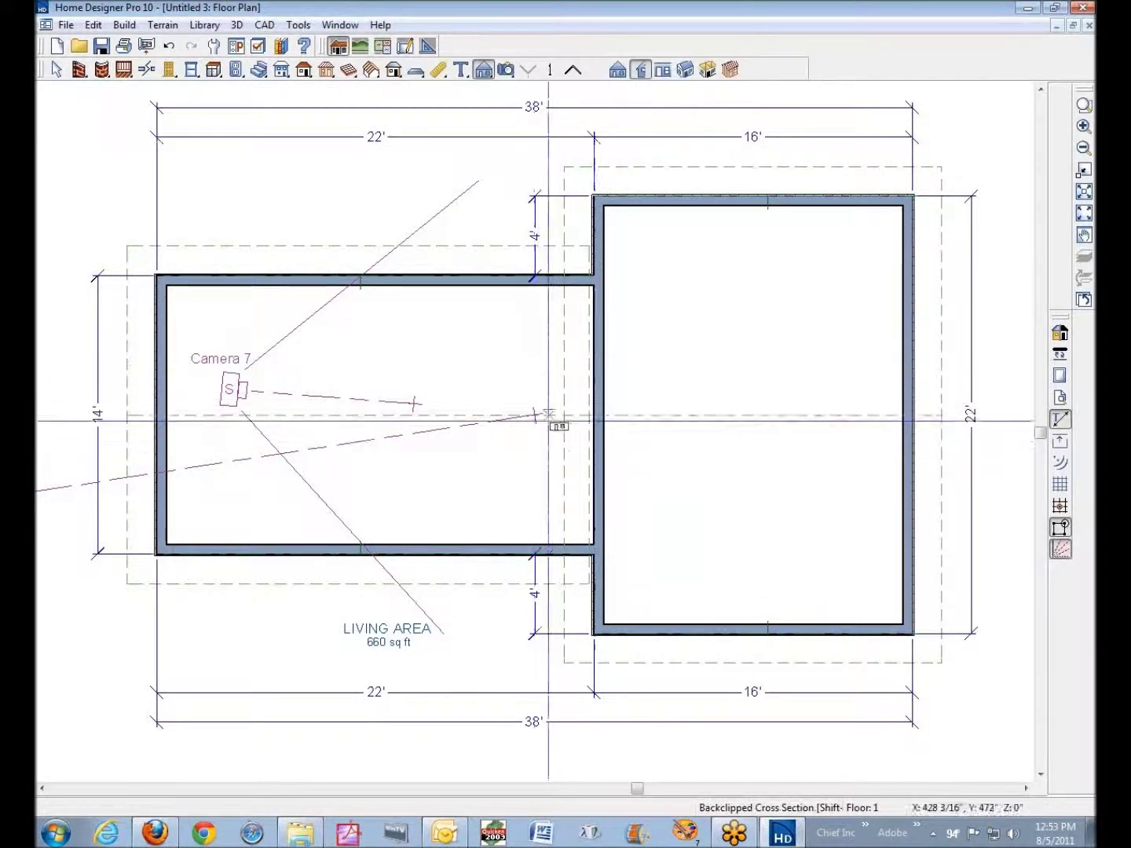
pyautogui.moveTo(552, 415); pyautogui.dragTo(625, 413)
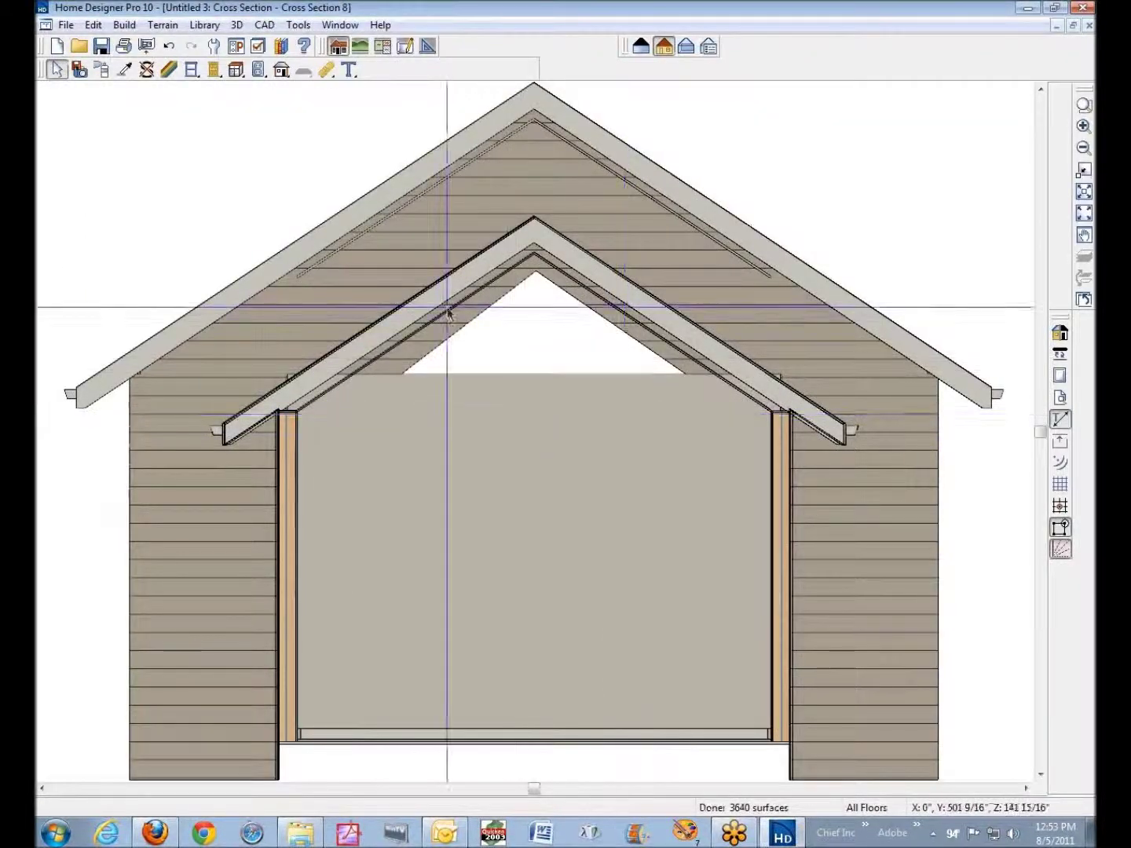
# Zoom in around the gable peak and select the attic wall polyline
pyautogui.click(1084, 104)
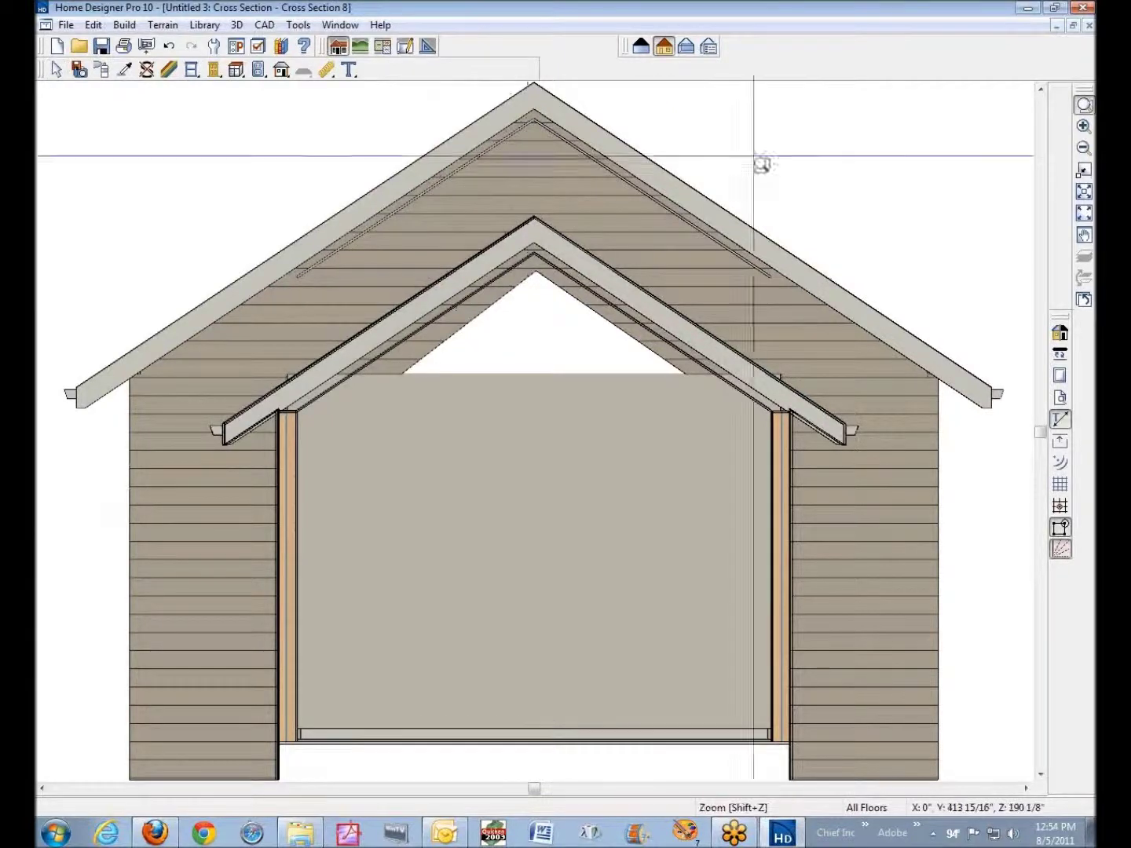
pyautogui.moveTo(130, 145); pyautogui.dragTo(905, 488)
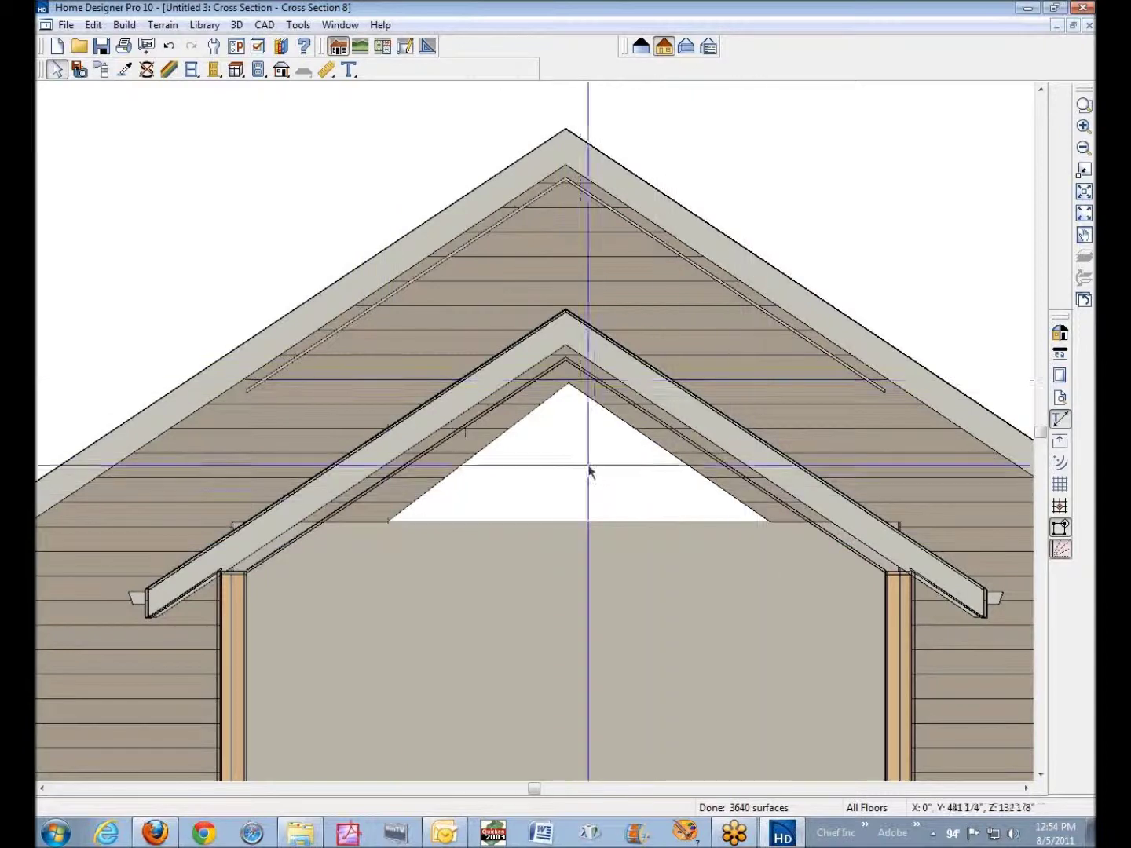
pyautogui.click(475, 454)
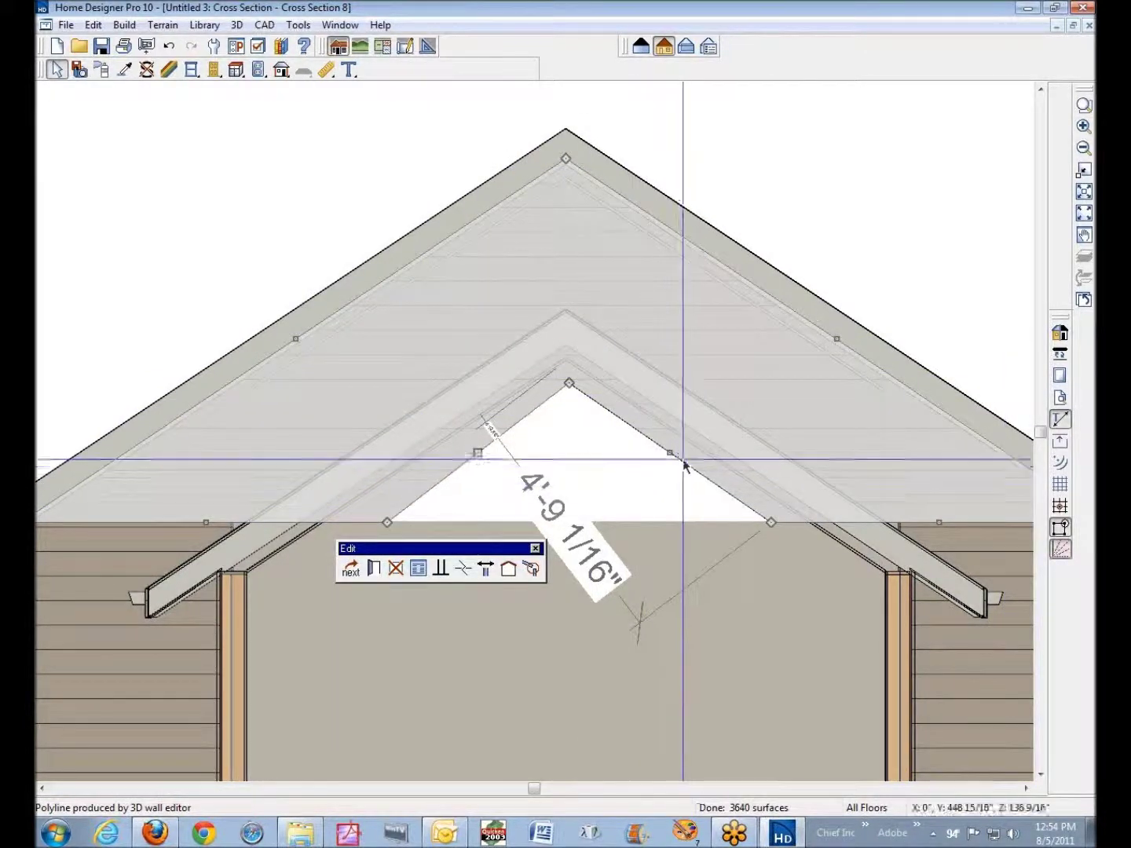
# Pull the notch edges up both rafters and extend the lower edge 8 3/16" left, 3 1/2" right
pyautogui.moveTo(669, 453); pyautogui.dragTo(706, 428)
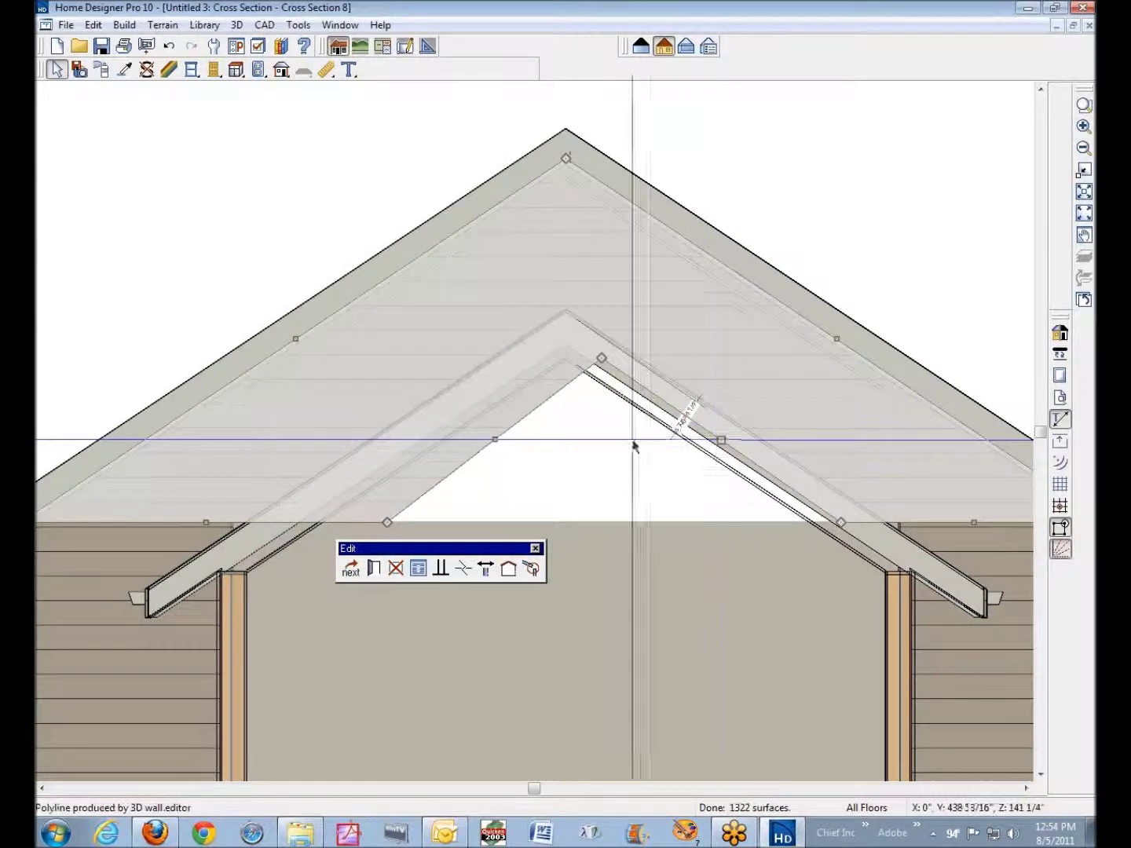
pyautogui.moveTo(495, 438); pyautogui.dragTo(449, 418)
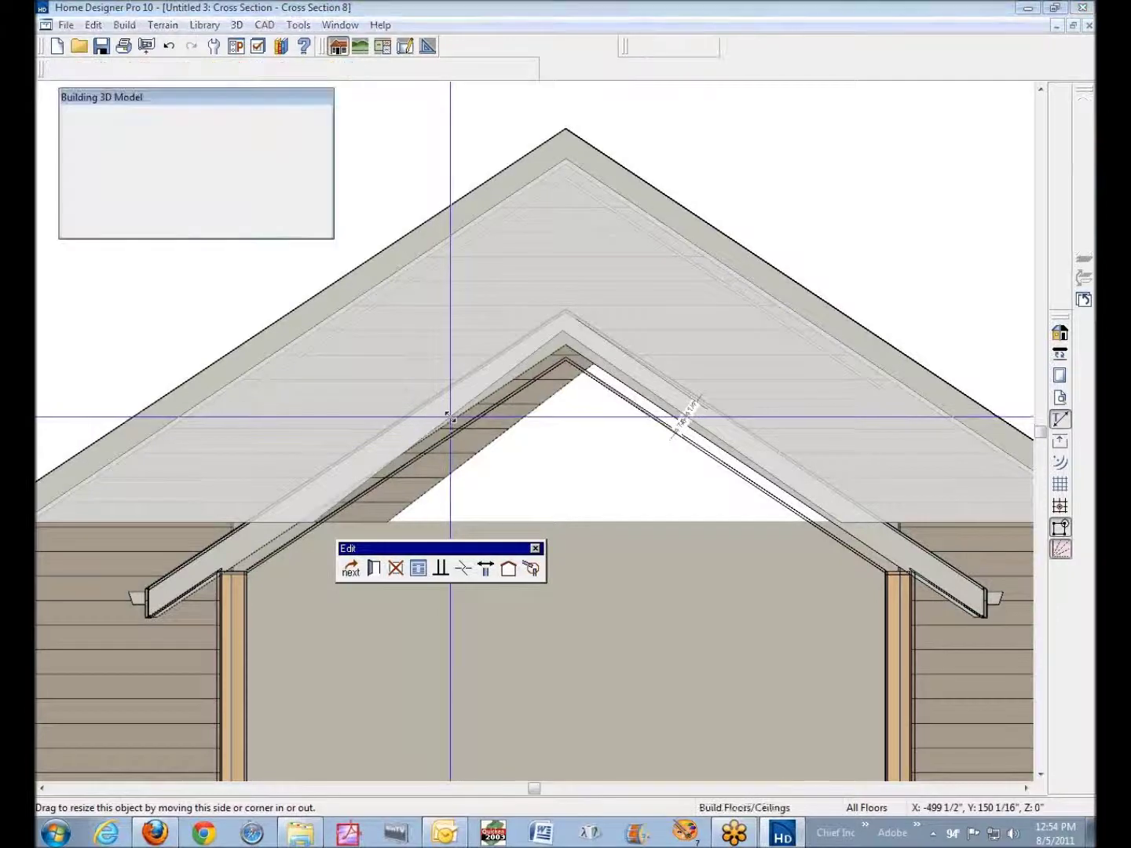
pyautogui.moveTo(303, 518); pyautogui.dragTo(277, 516)
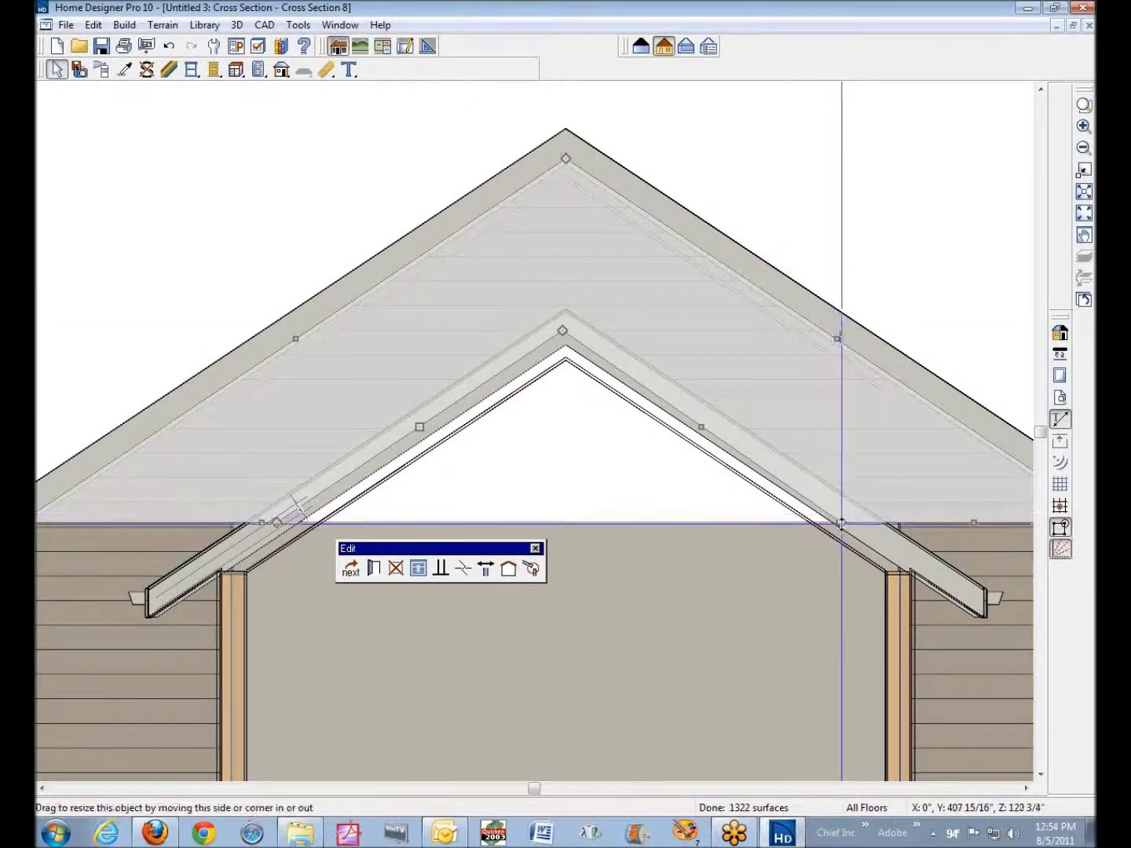
pyautogui.moveTo(841, 523); pyautogui.dragTo(858, 526)
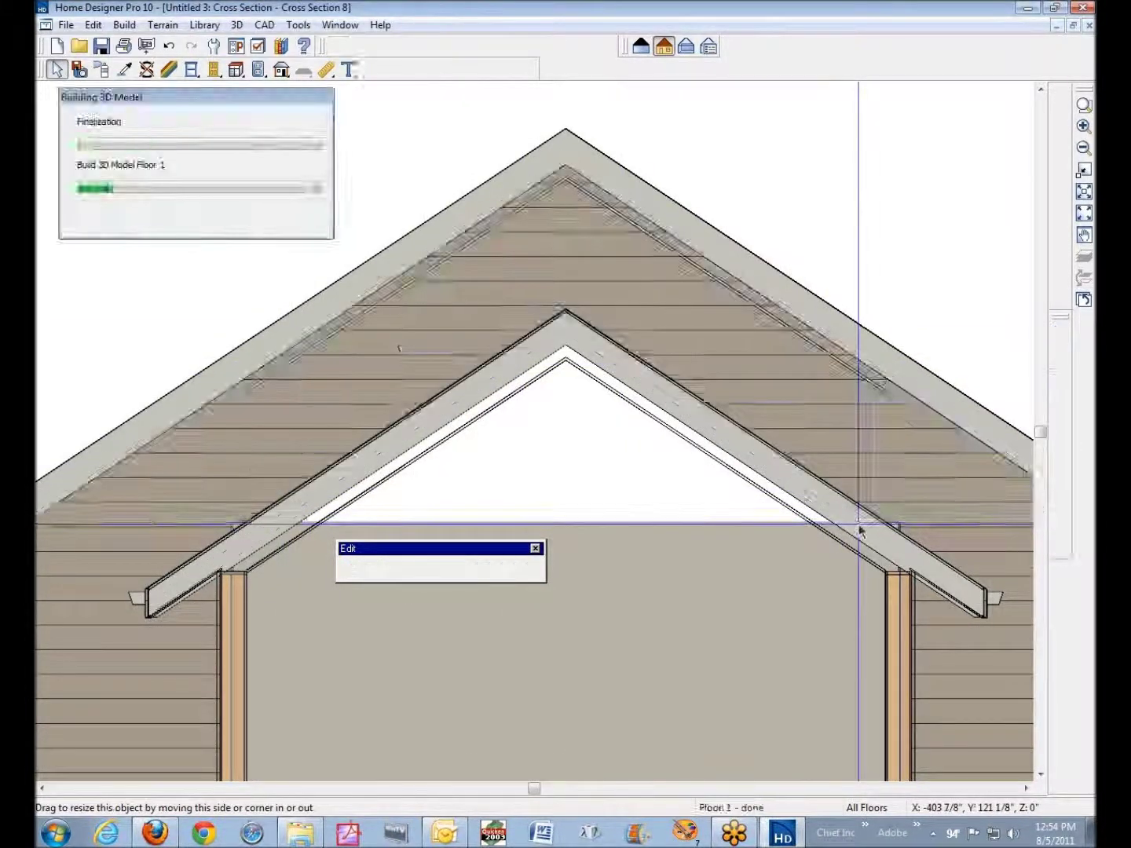
pyautogui.click(512, 454)
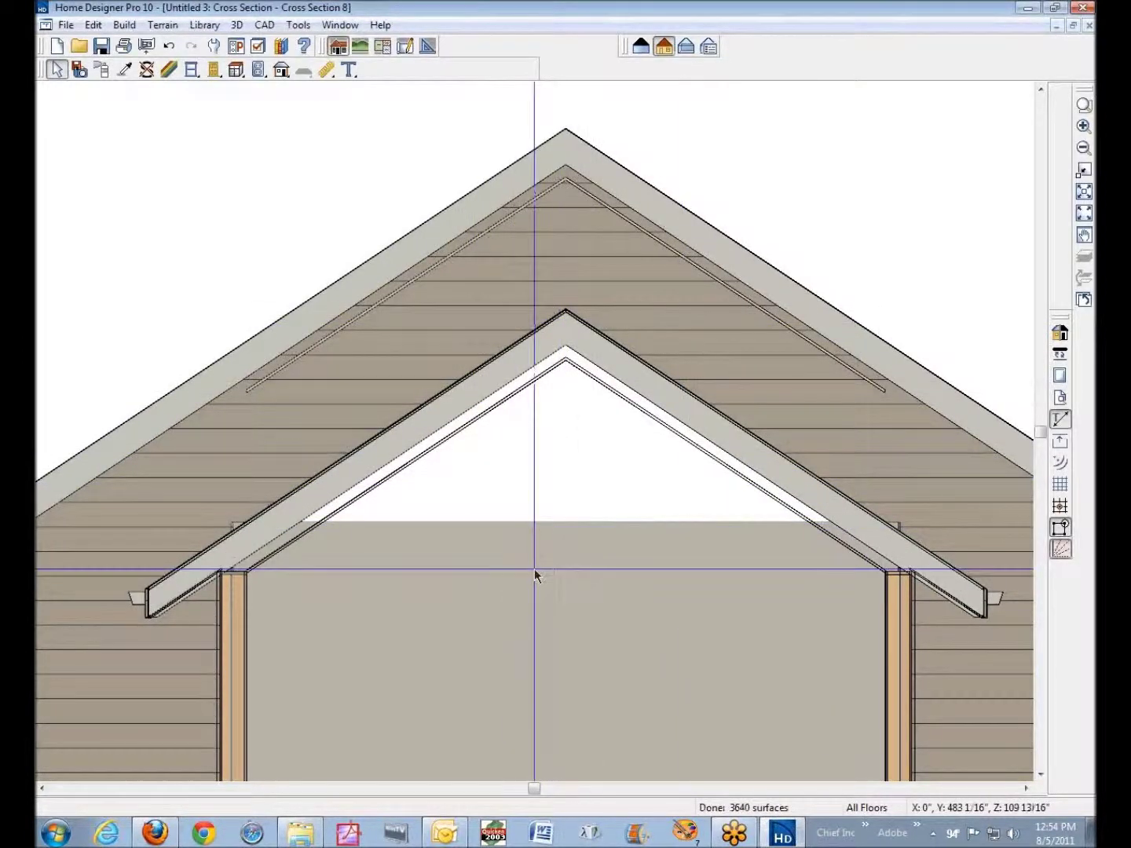
pyautogui.hotkey('ctrl', 'Tab')
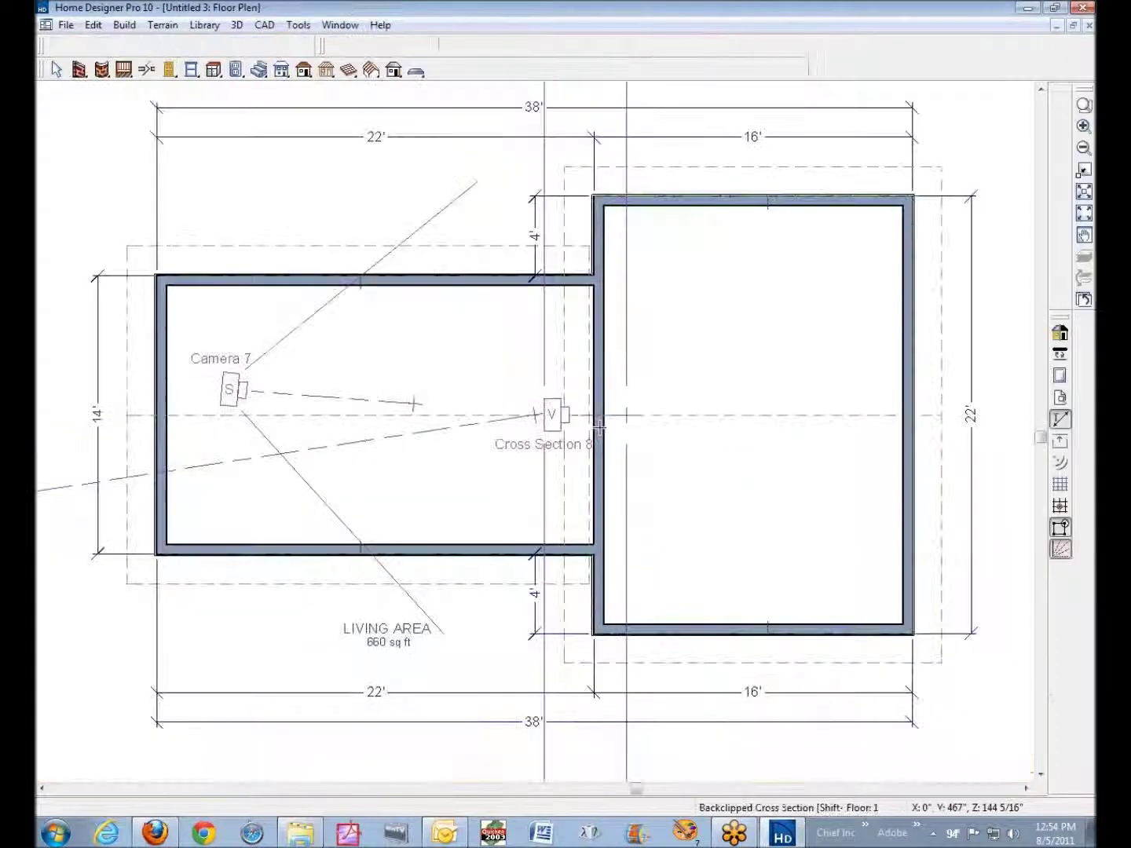
pyautogui.hotkey('ctrl', 'Tab')
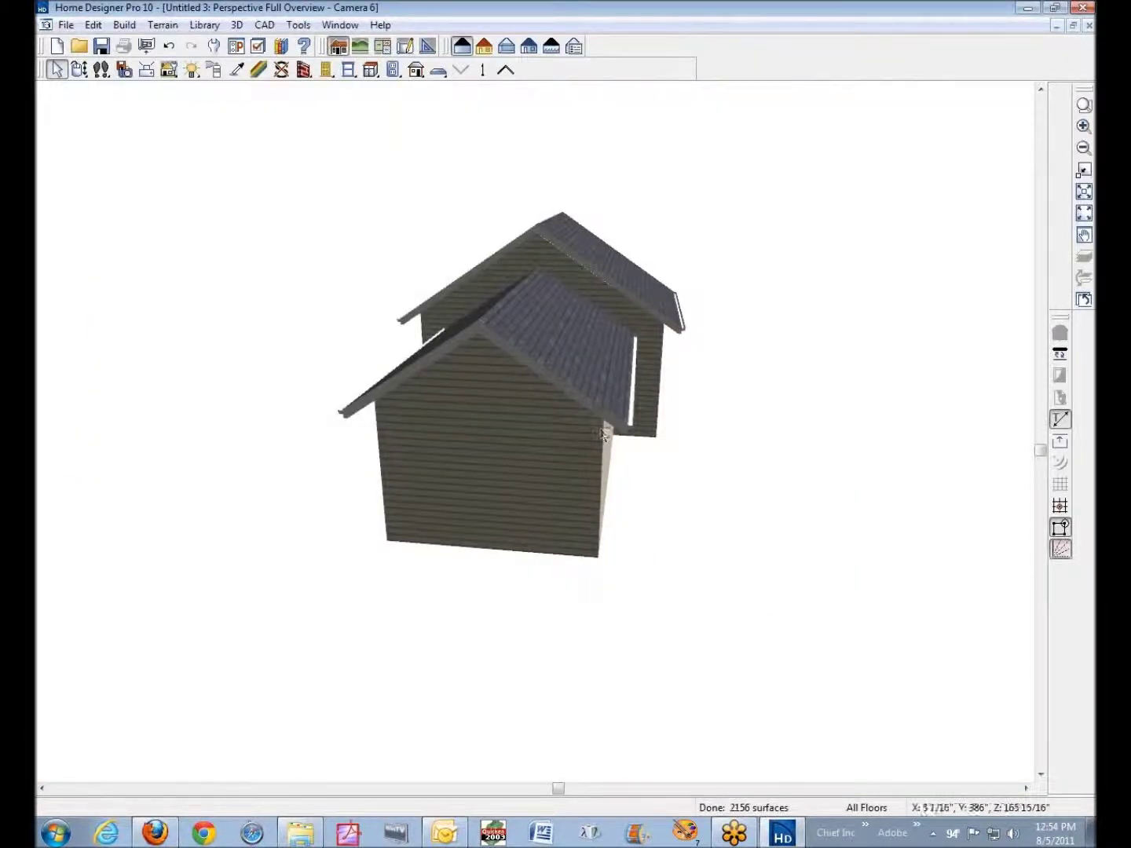
pyautogui.hotkey('ctrl', 'Tab')
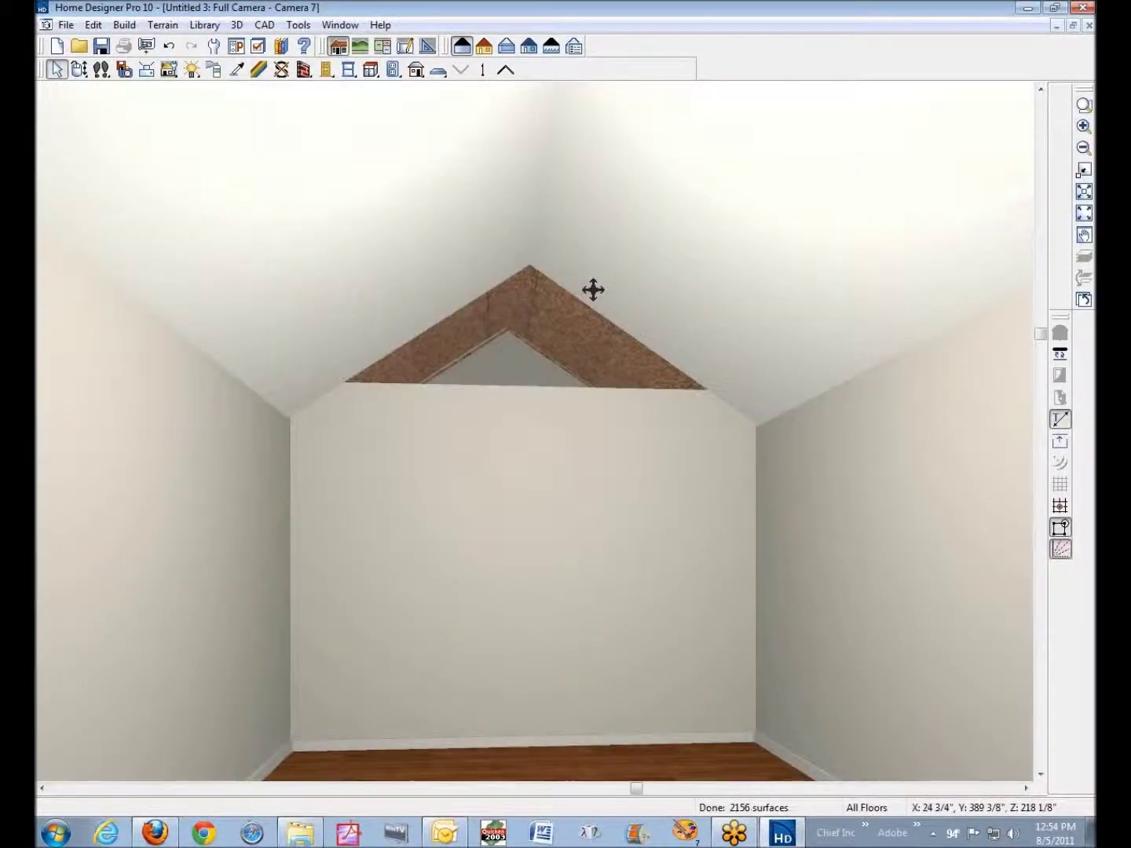
pyautogui.hotkey('ctrl', 'Tab')
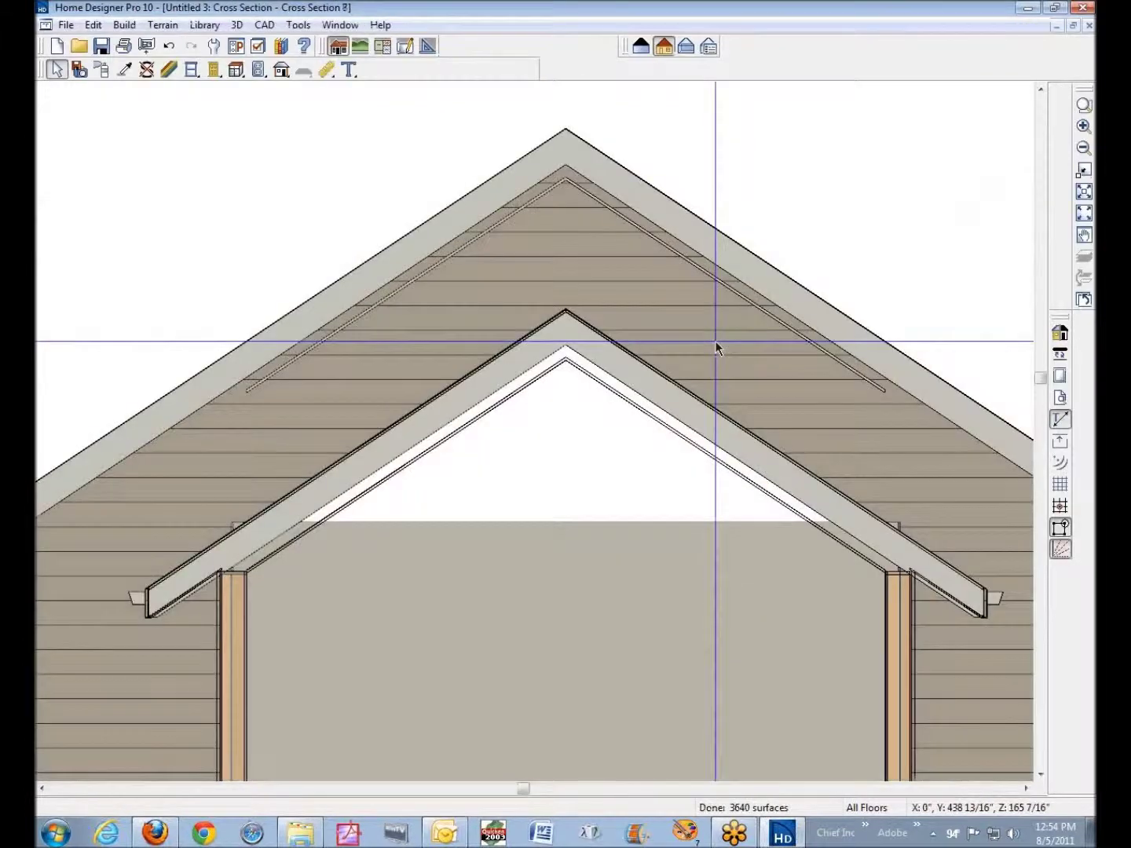
pyautogui.click(515, 579)
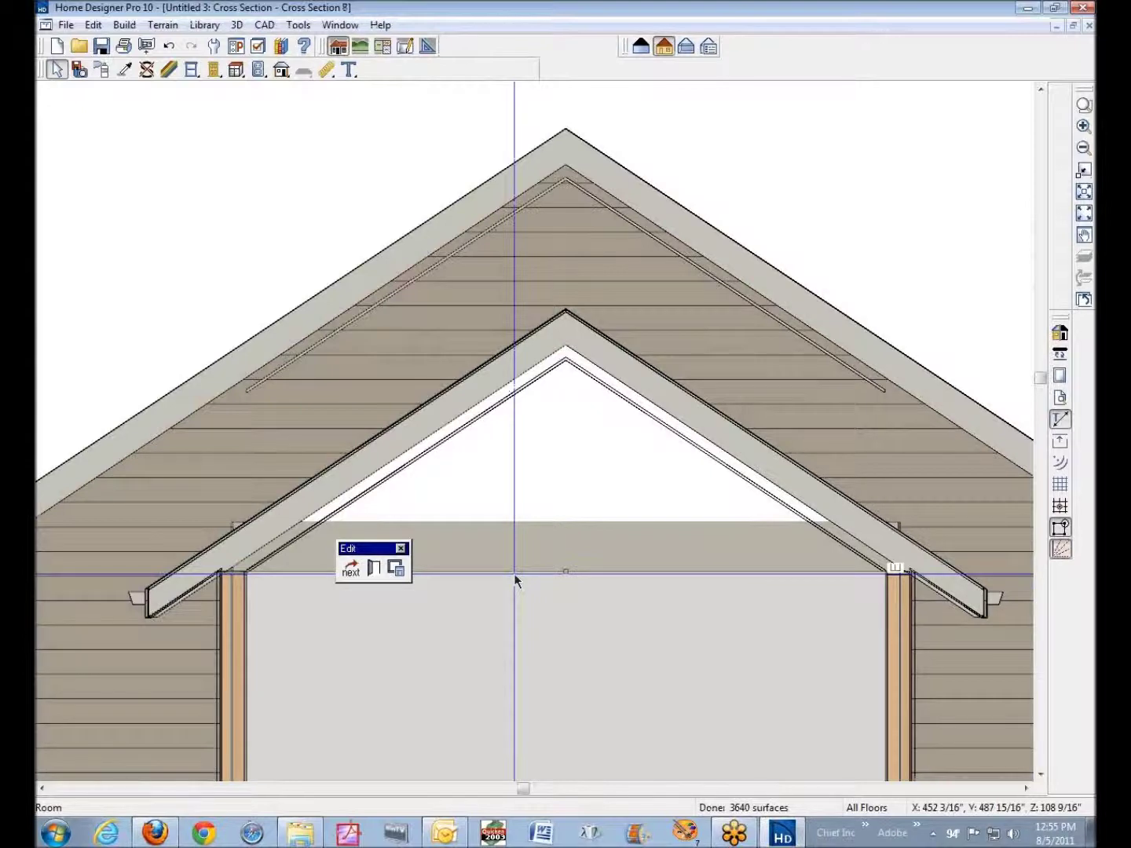
# Check the room's 109 1/8" ceiling height, then select the attic wall polyline
pyautogui.click(372, 568)
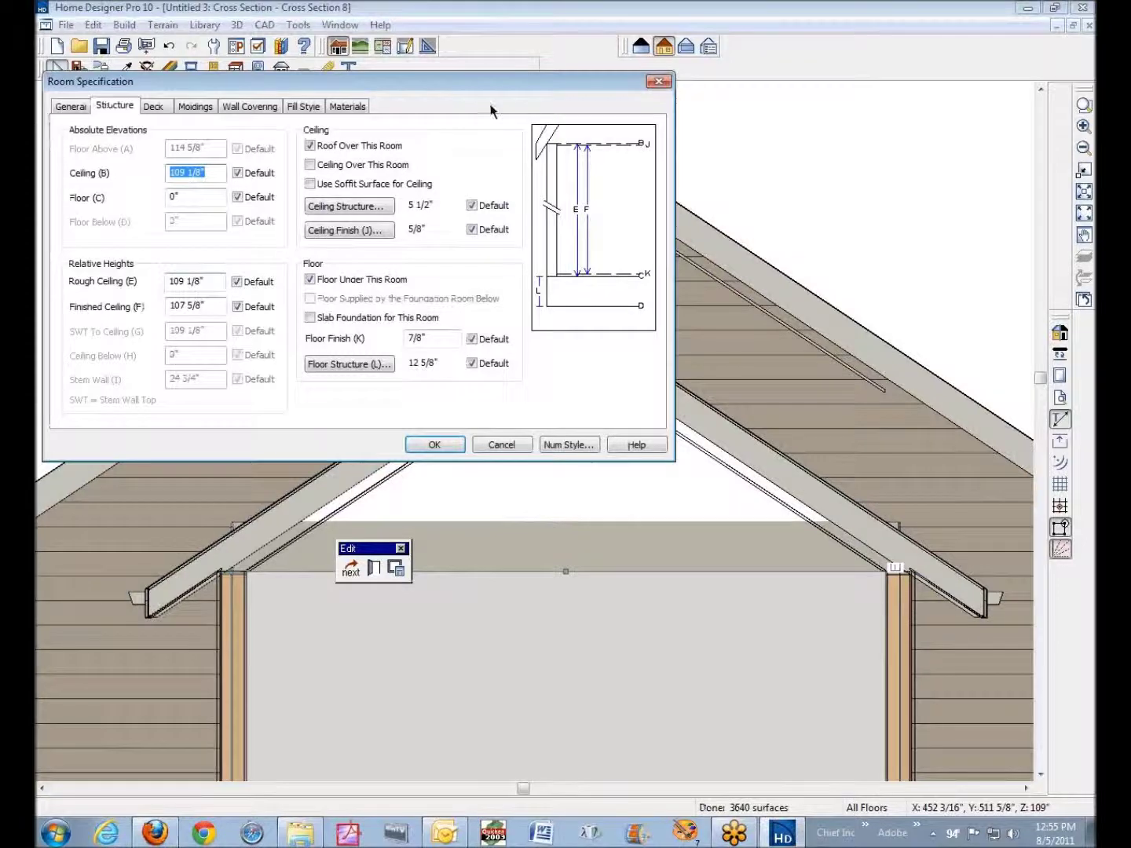
pyautogui.click(658, 81)
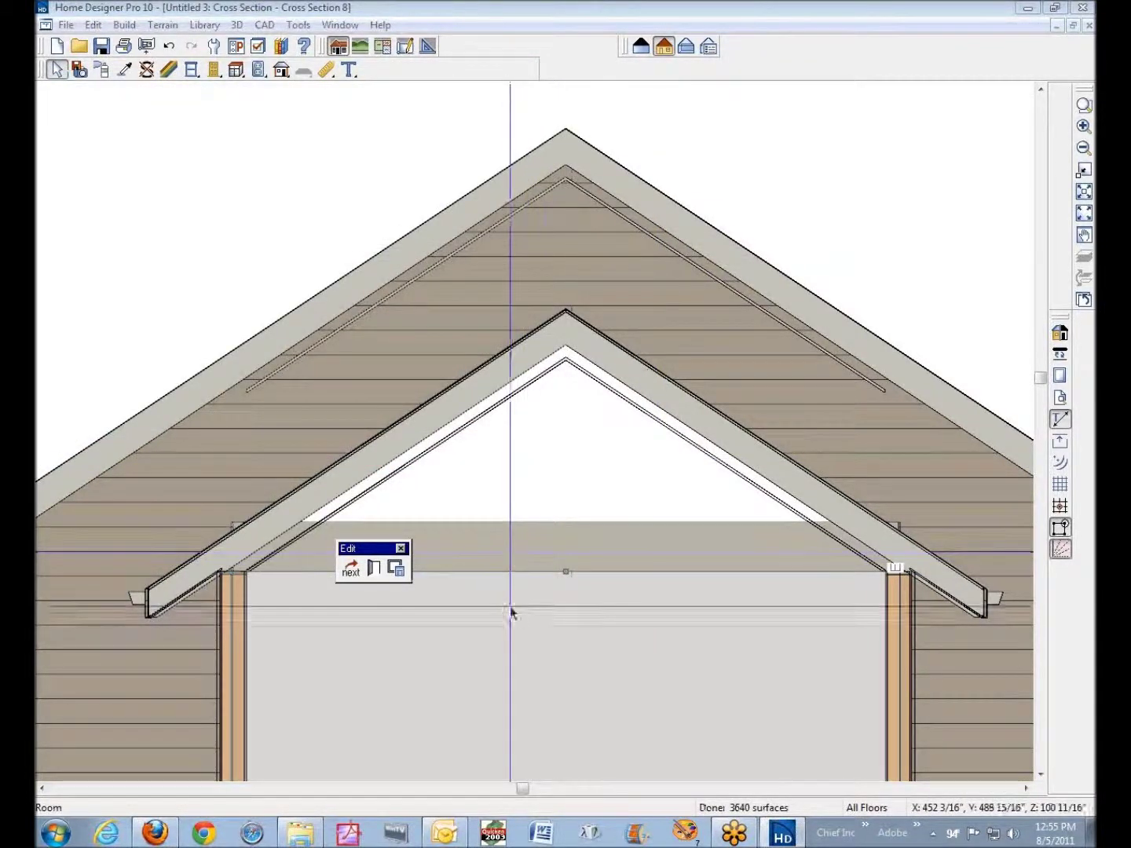
pyautogui.click(517, 497)
pyautogui.click(457, 661)
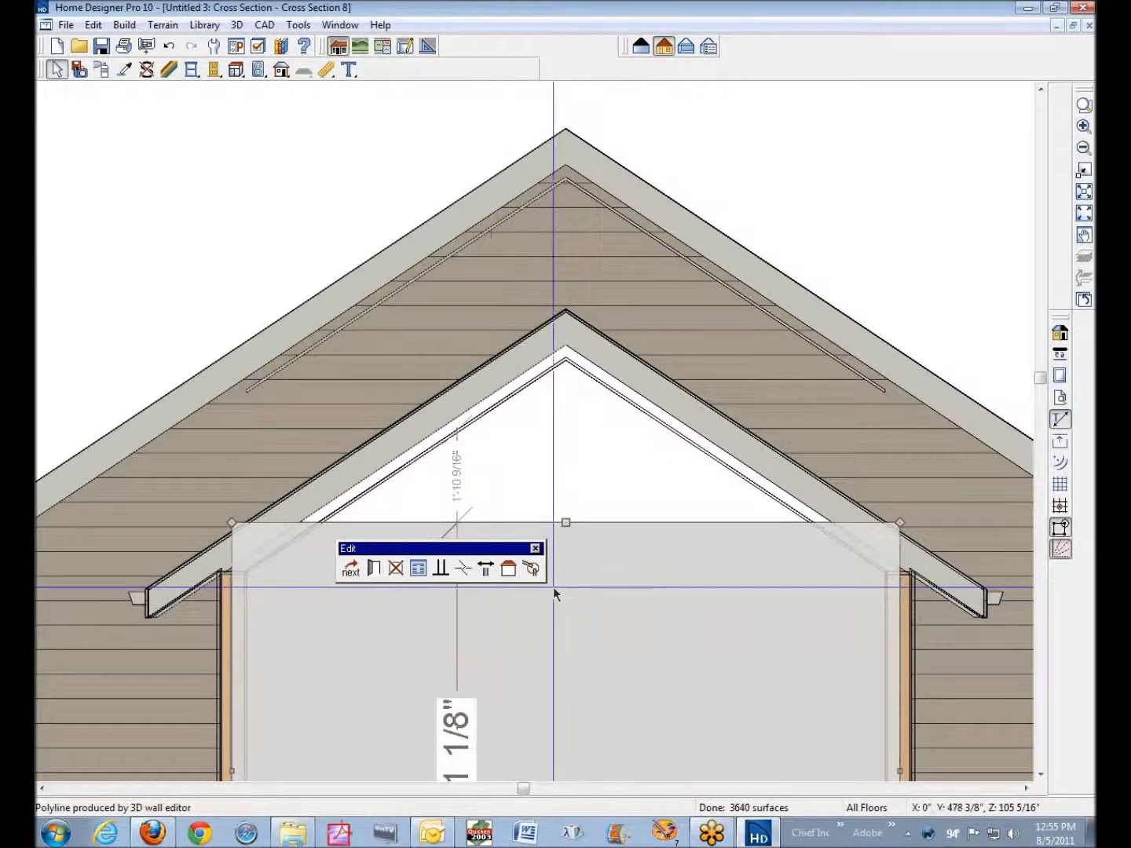
# Add break points at both ends of the attic polyline's top edge
pyautogui.click(461, 573)
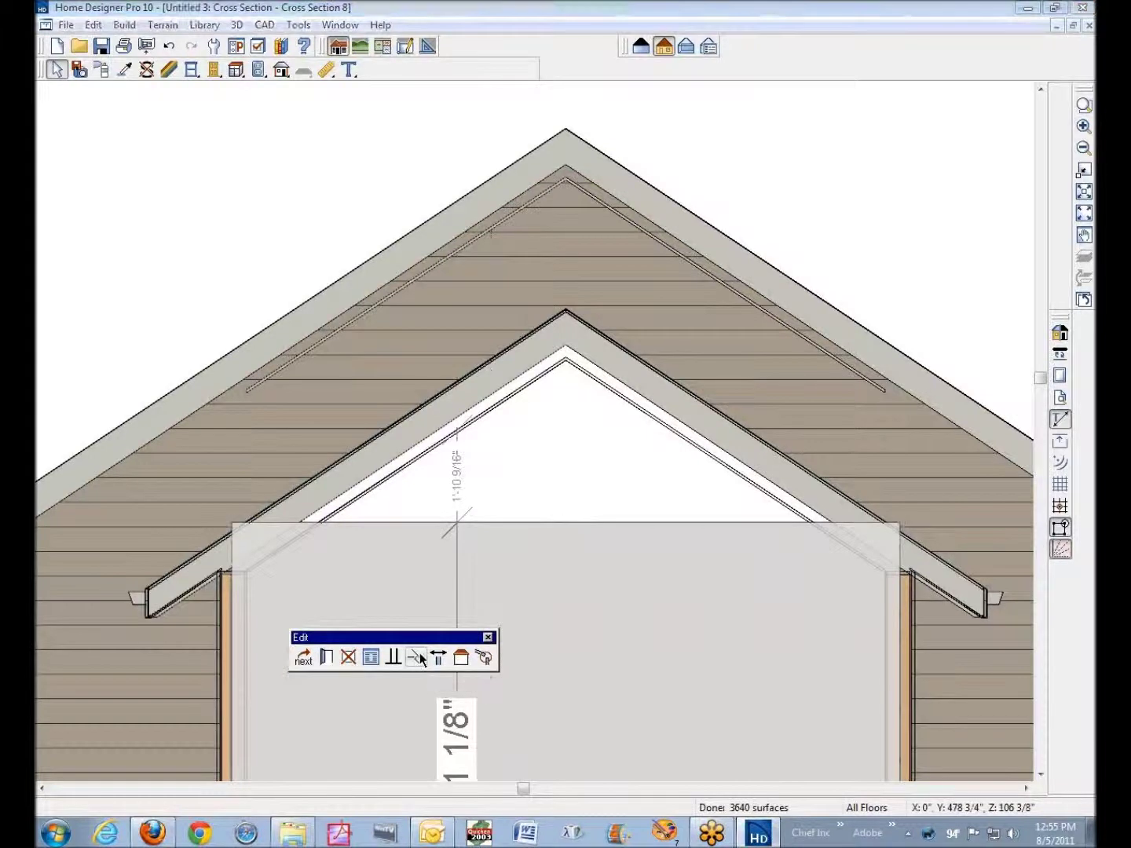
pyautogui.click(319, 523)
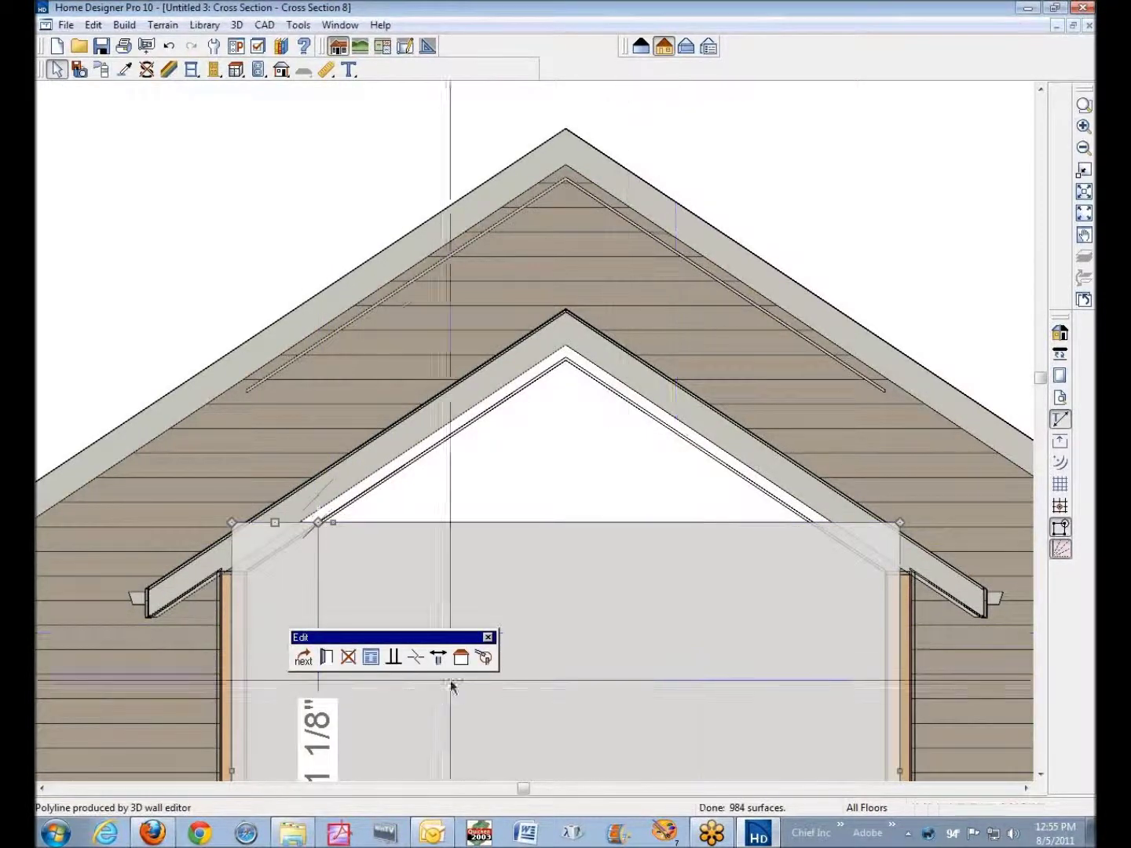
pyautogui.click(824, 523)
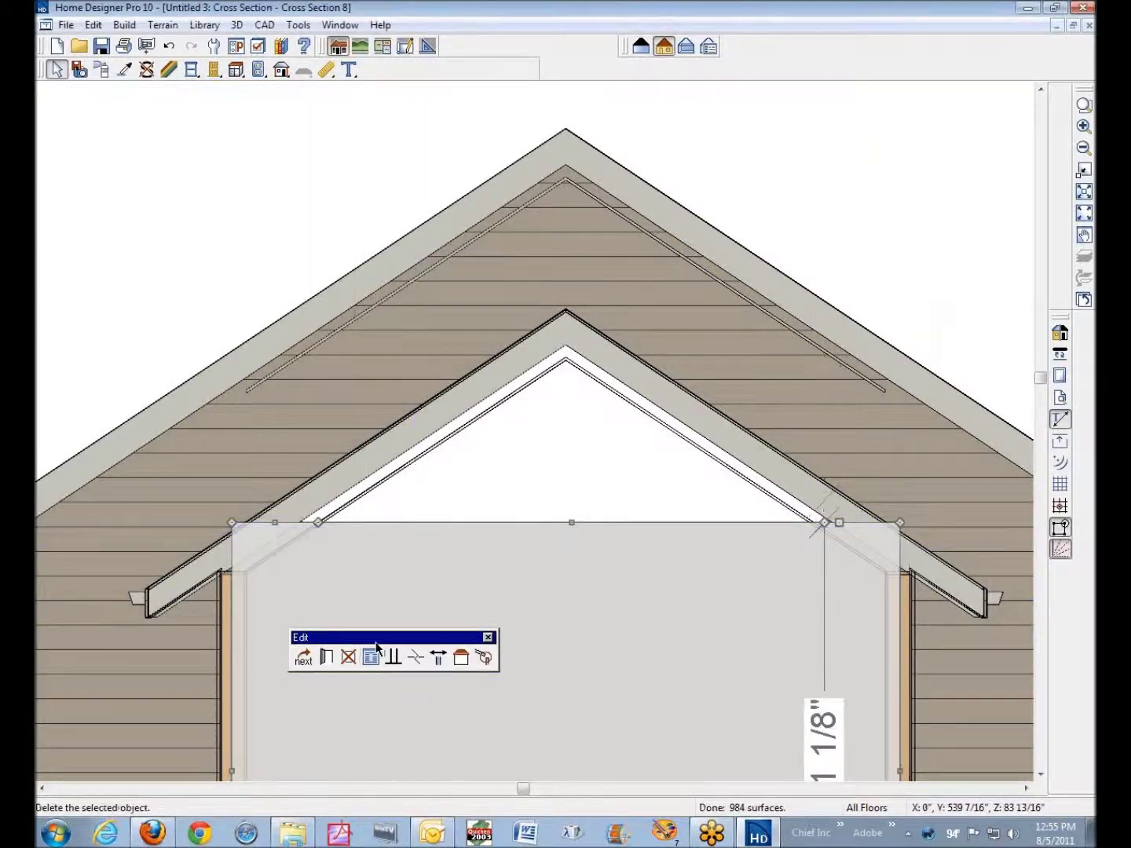
# Add a middle break point on the top edge and raise it to the roof ridge
pyautogui.click(415, 657)
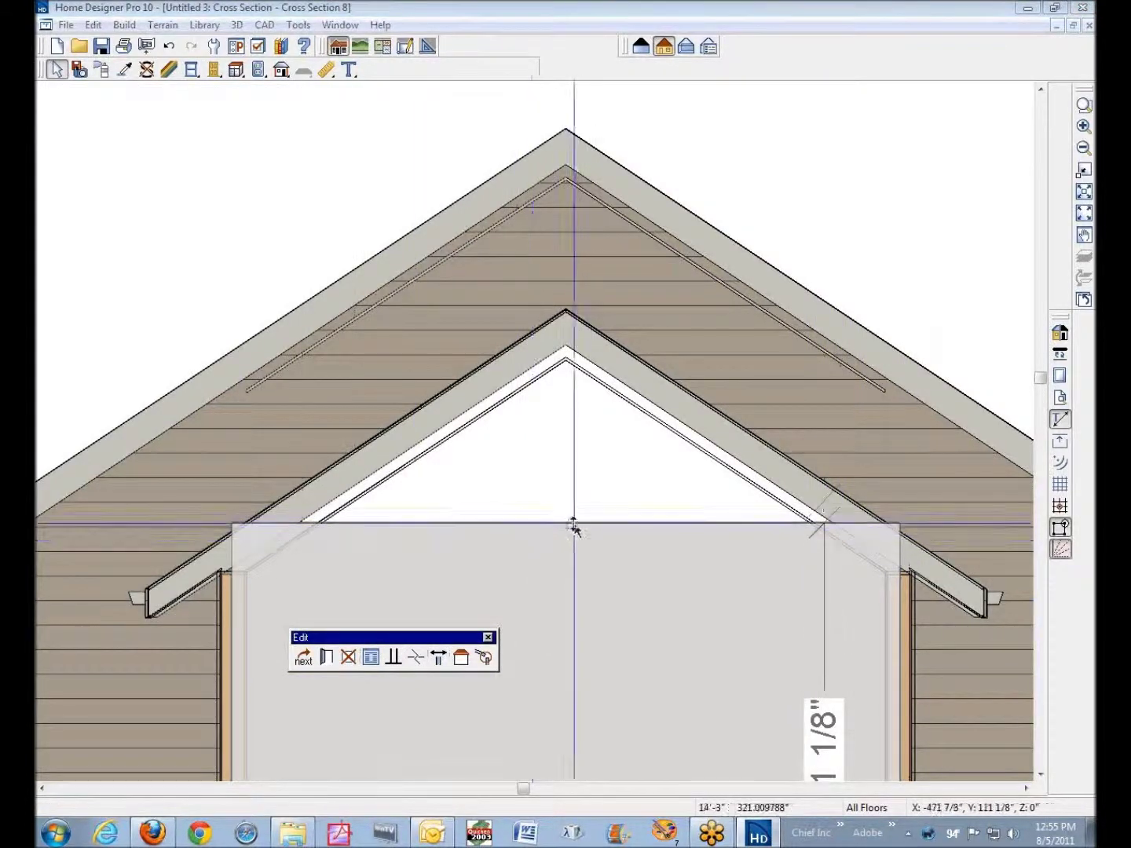
pyautogui.click(567, 523)
pyautogui.moveTo(565, 523); pyautogui.dragTo(538, 404)
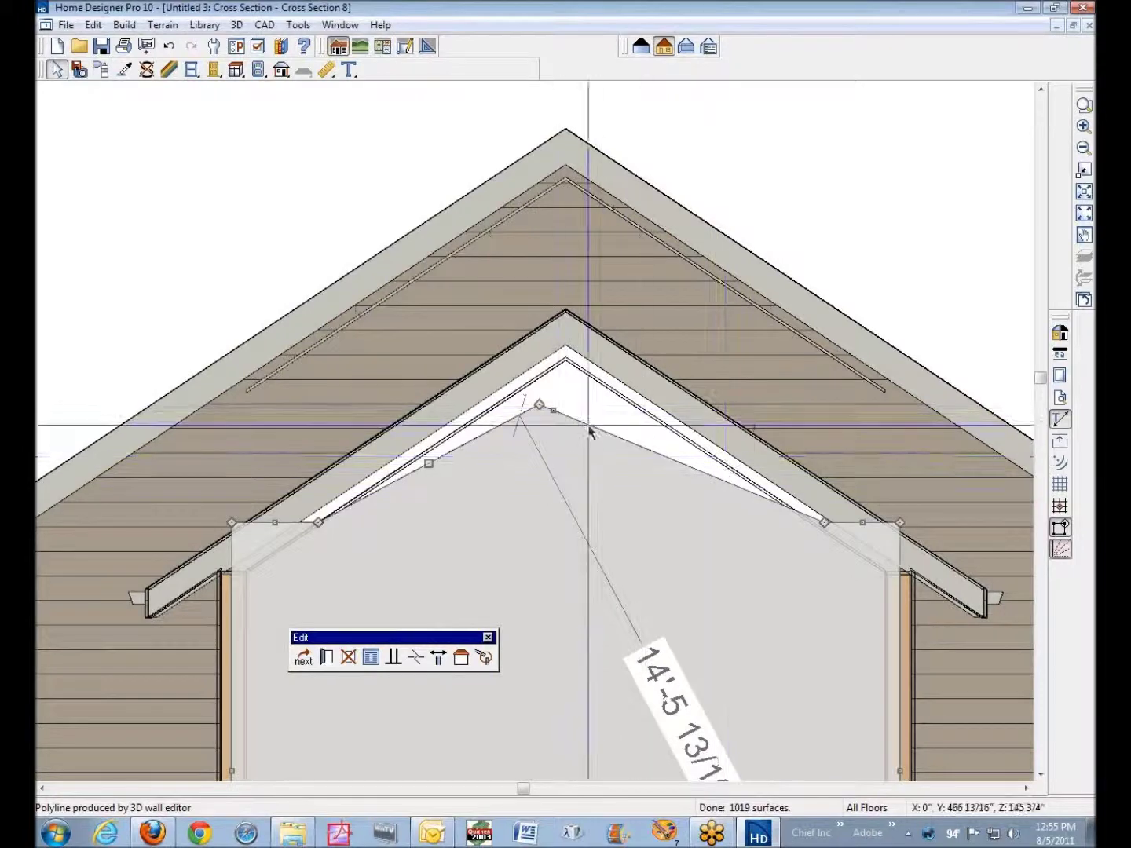
pyautogui.moveTo(538, 406); pyautogui.dragTo(568, 340)
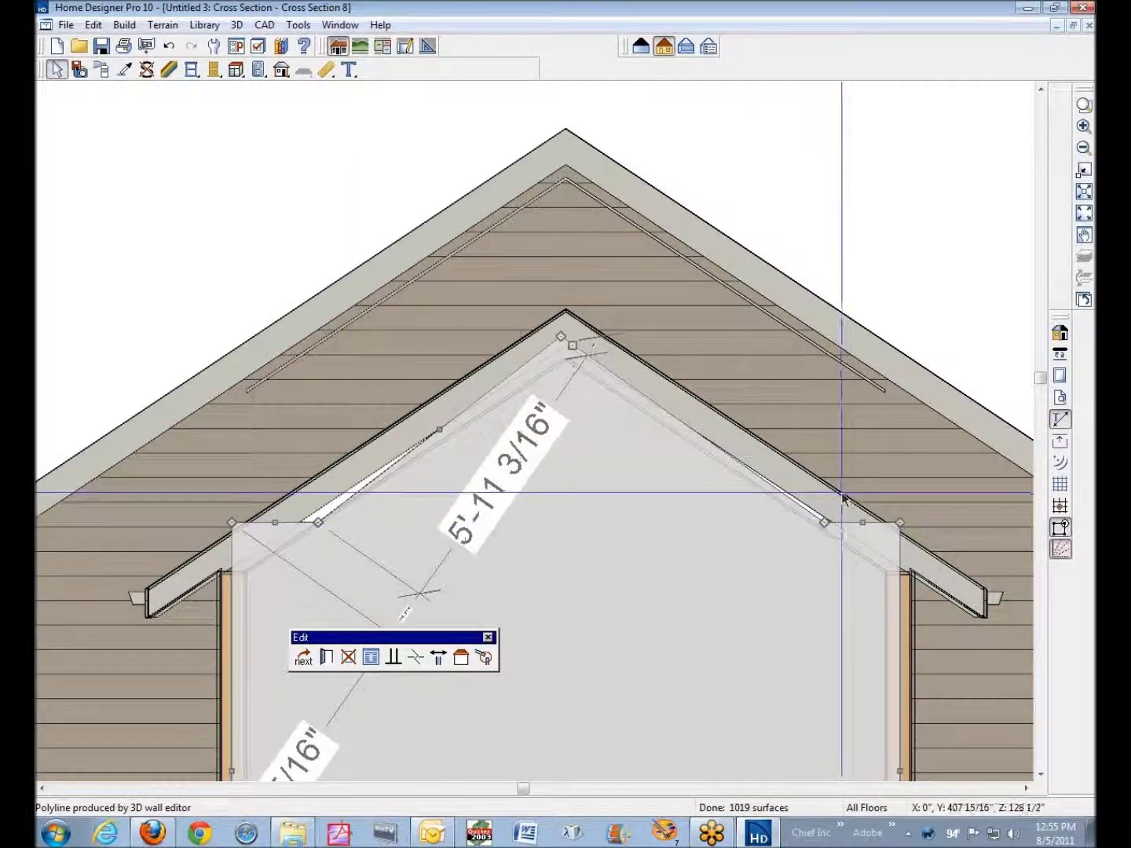
pyautogui.hotkey('ctrl', 'Tab')
pyautogui.hotkey('ctrl', 'Tab')
pyautogui.hotkey('ctrl', 'Tab')
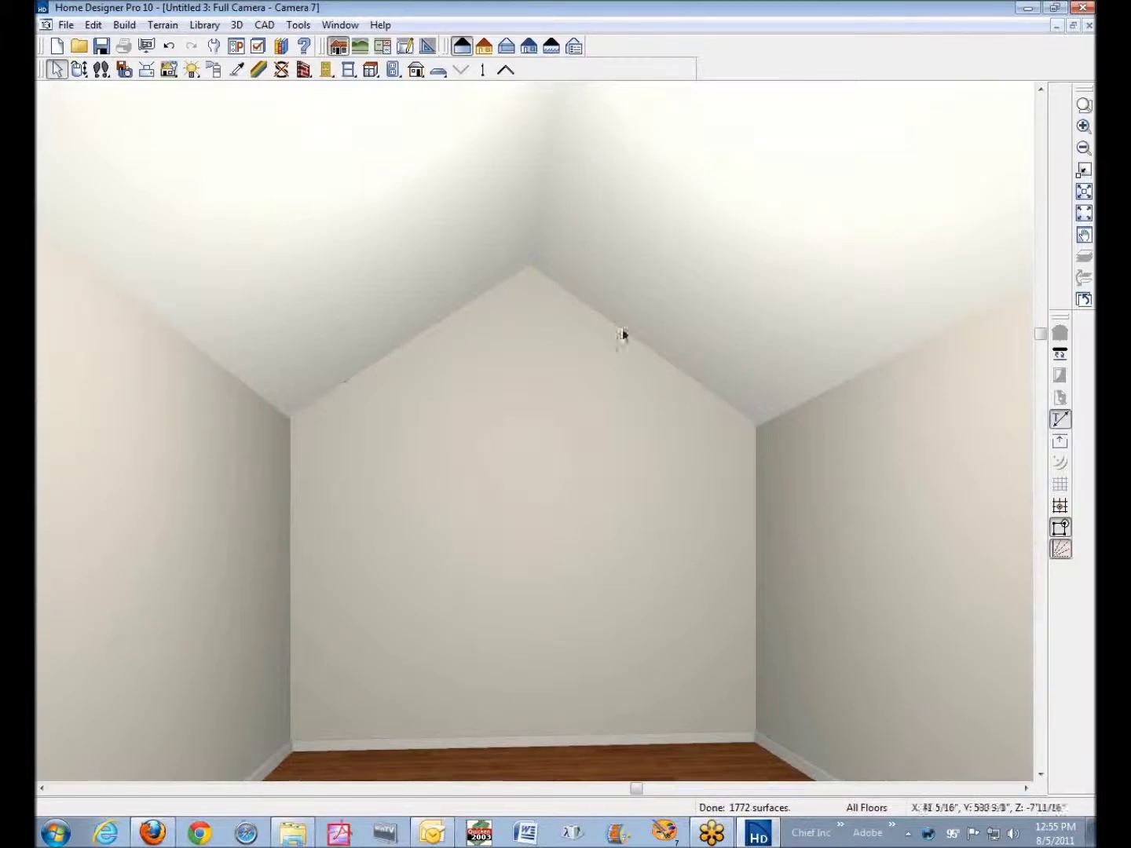
pyautogui.click(484, 48)
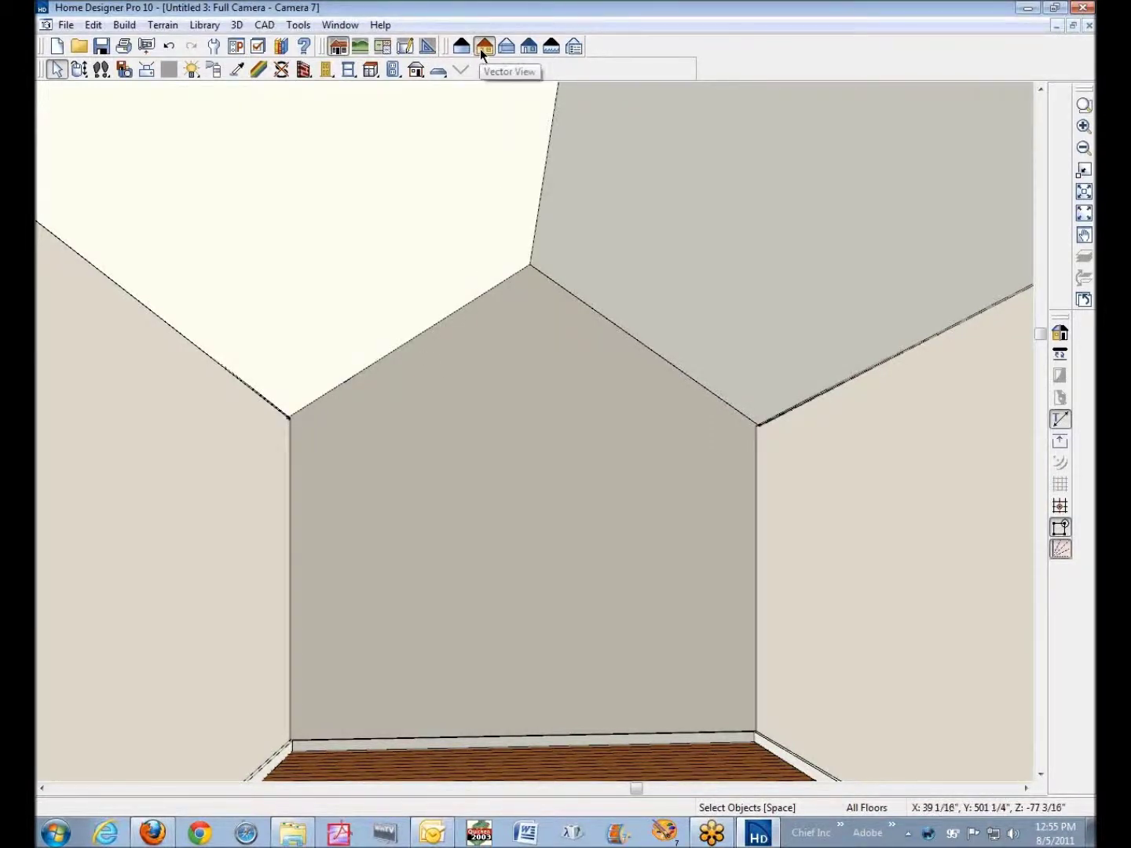
pyautogui.click(455, 50)
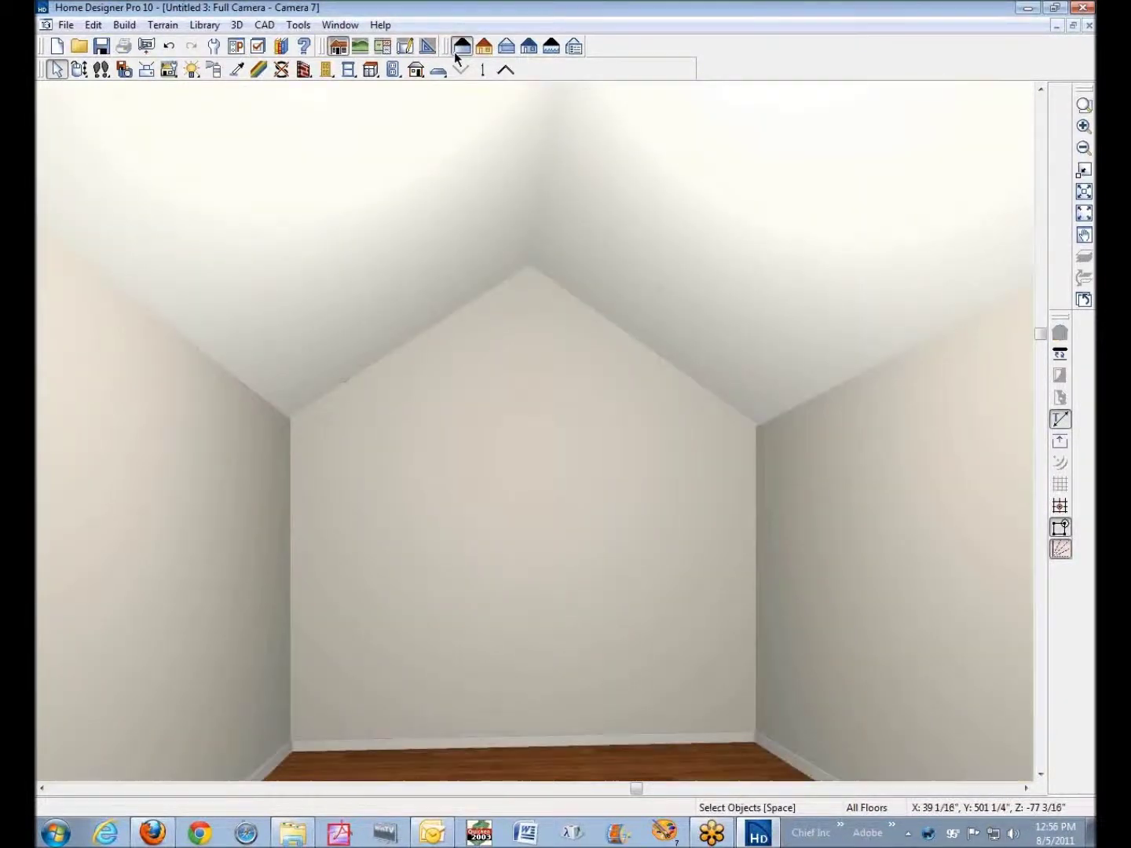
pyautogui.hotkey('ctrl', 'Tab')
pyautogui.click(410, 521)
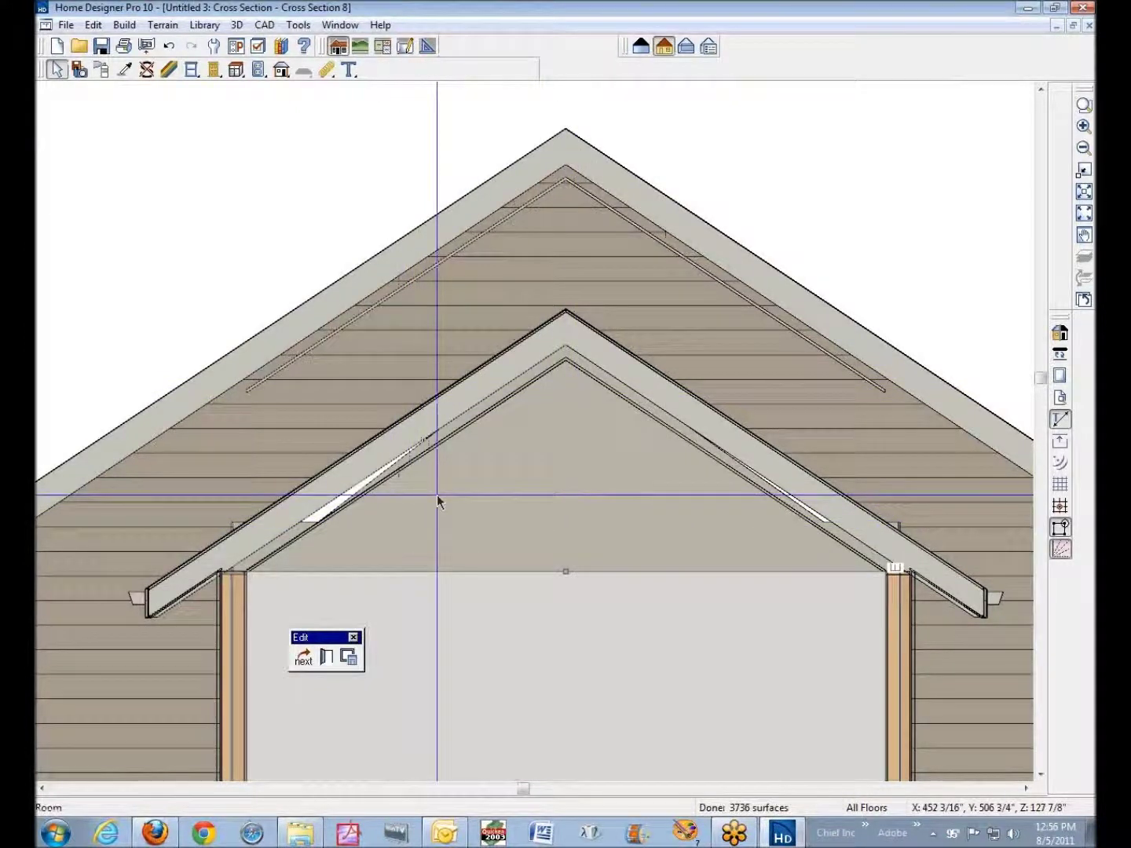
# Stretch the attic polyline's left and right sloped sides up to the roof underside
pyautogui.click(436, 496)
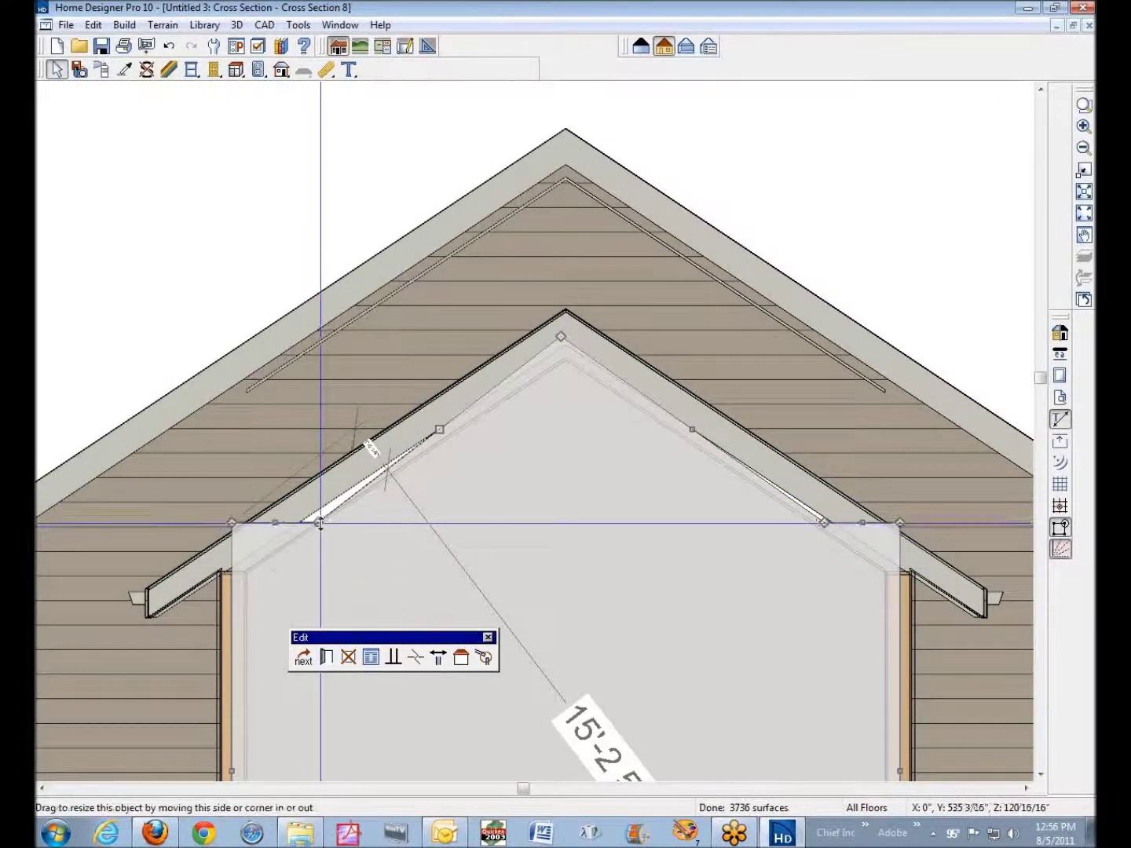
pyautogui.moveTo(315, 522); pyautogui.dragTo(288, 520)
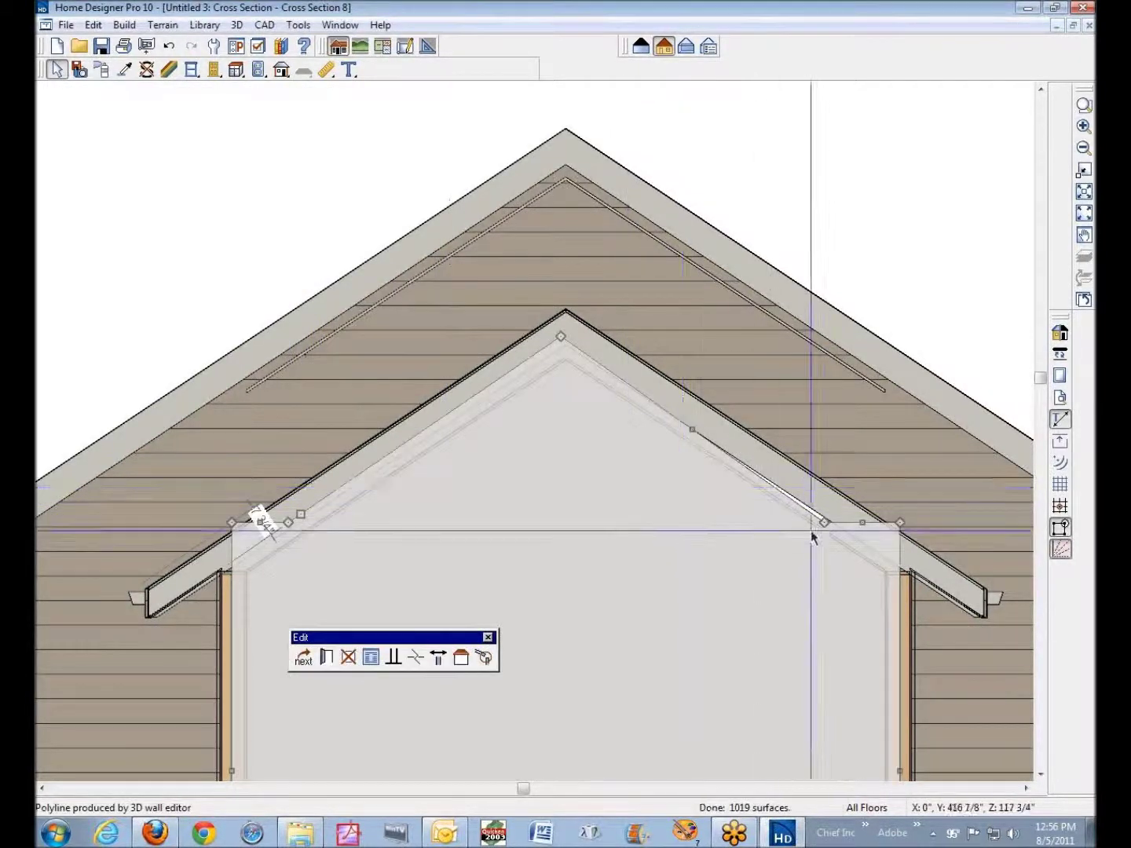
pyautogui.moveTo(821, 523); pyautogui.dragTo(846, 518)
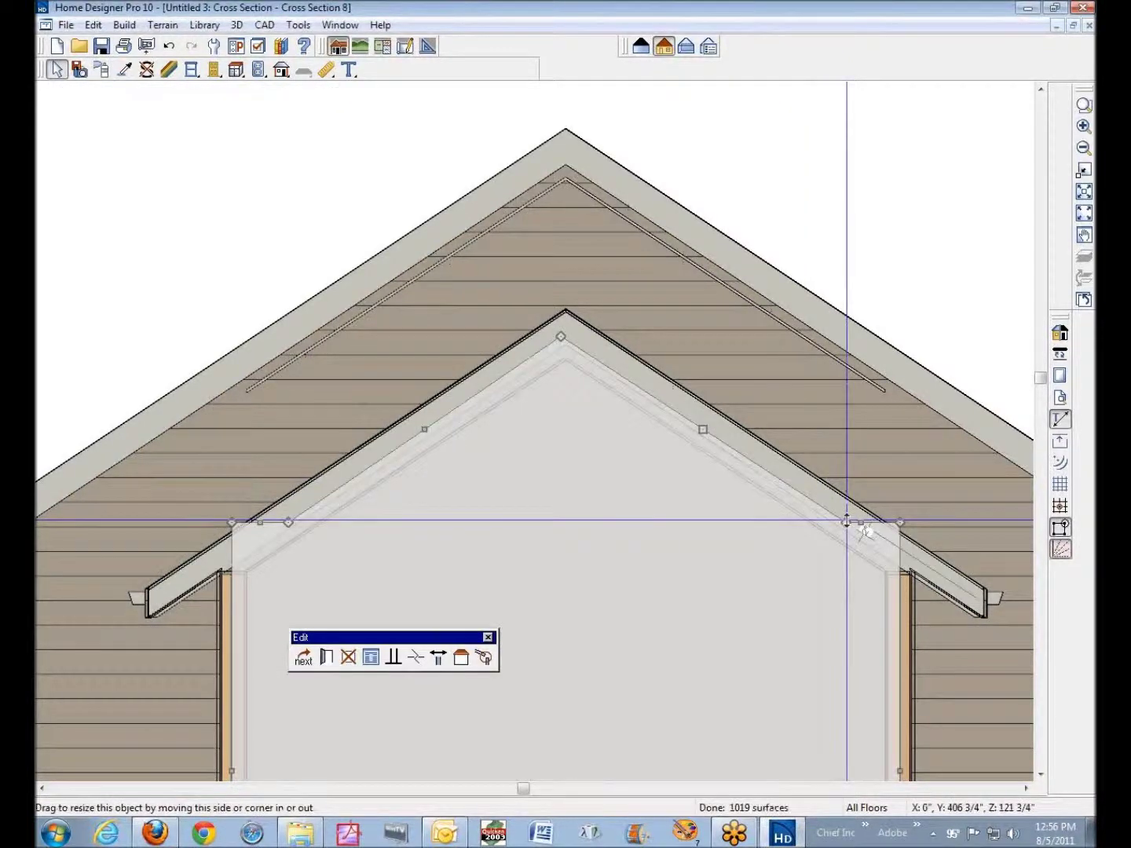
pyautogui.click(838, 301)
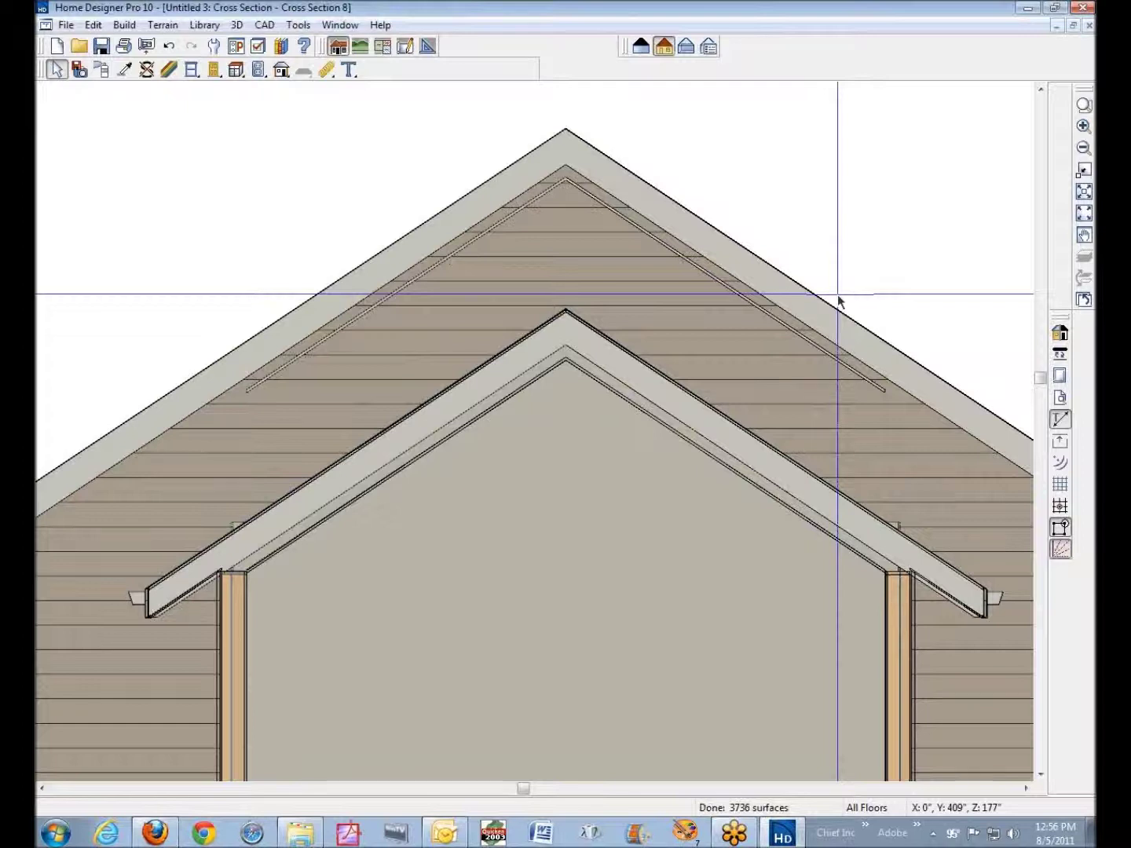
# Select the room, the lower attic wall and the upper gable polyline in turn to check them
pyautogui.click(695, 480)
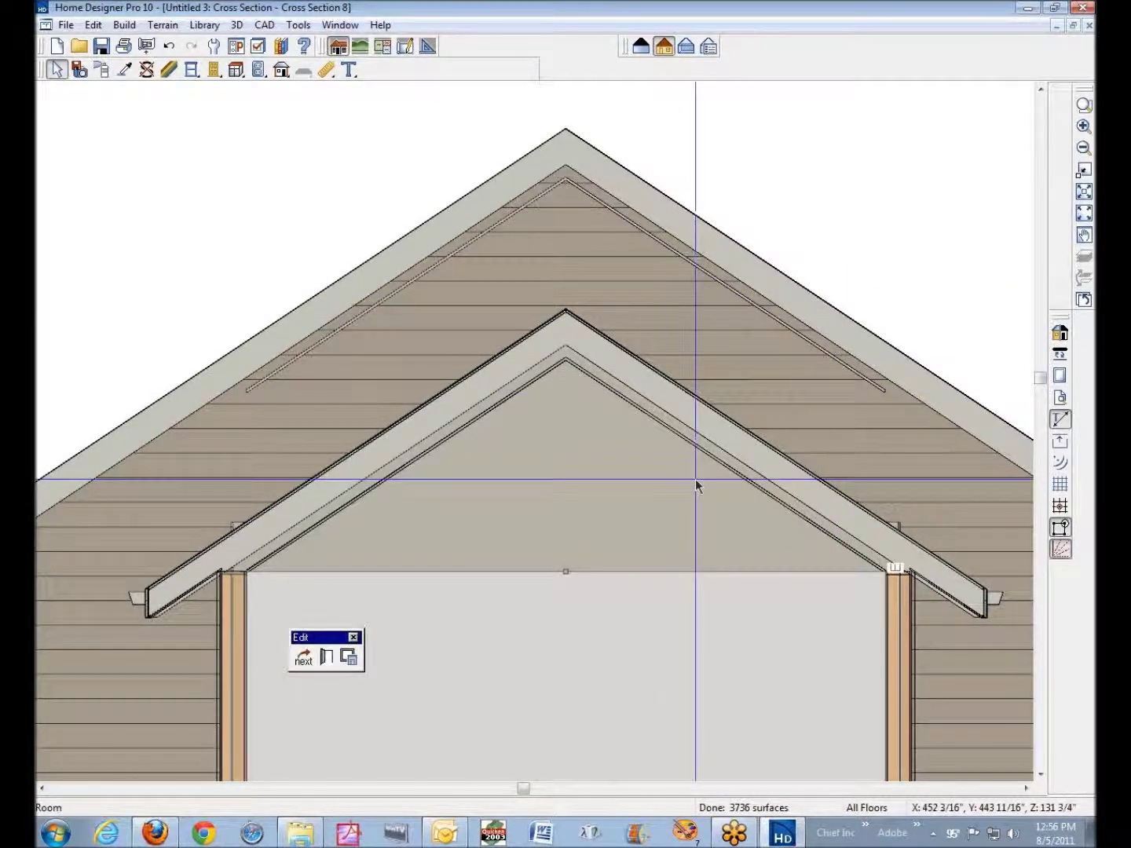
pyautogui.click(696, 482)
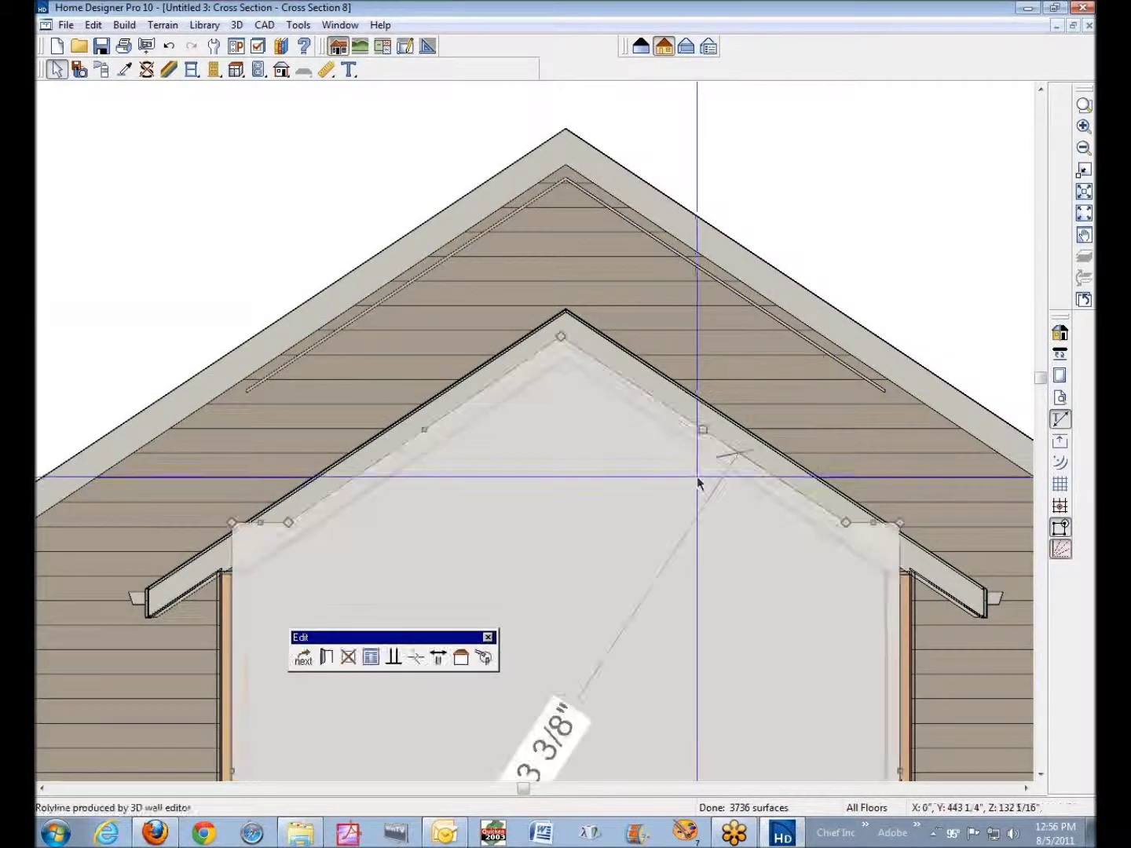
pyautogui.click(719, 344)
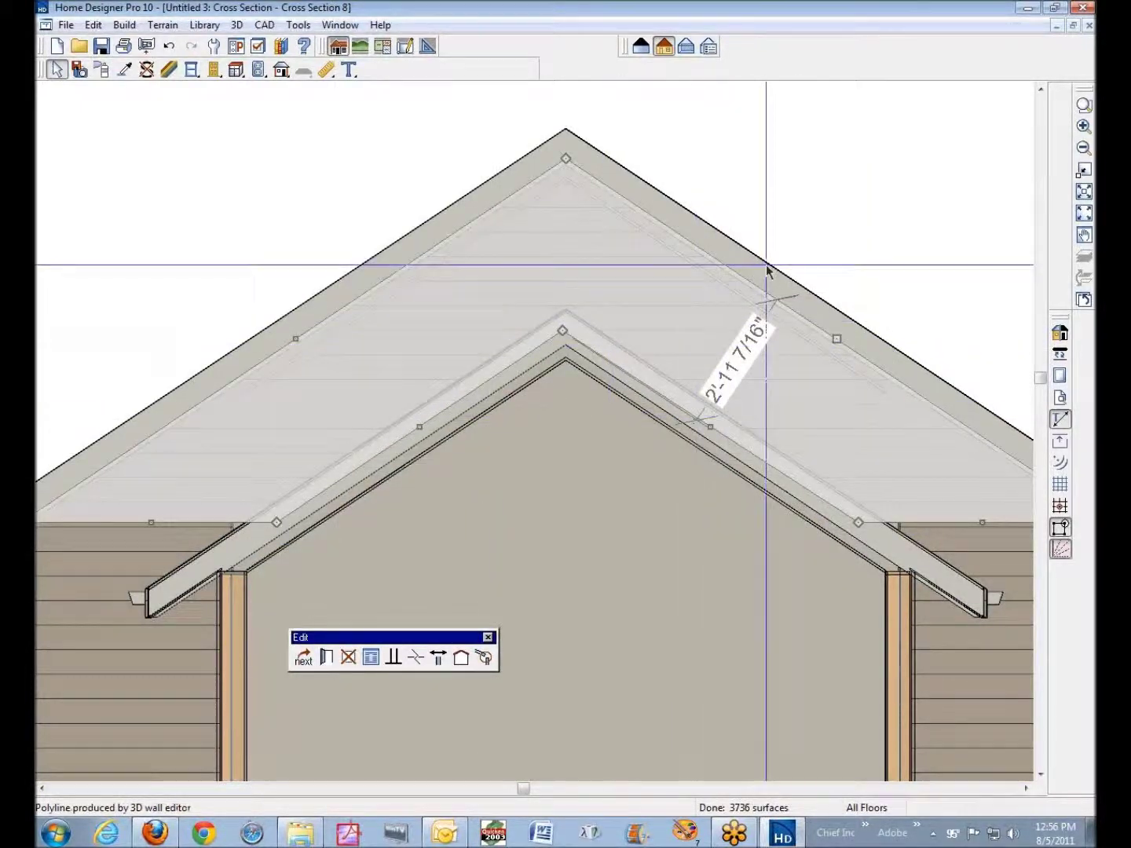
pyautogui.press('Escape')
# Cycle through the floor plan, perspective overview, Camera 7 and Cross Section 8 views
pyautogui.hotkey('ctrl', 'Tab')
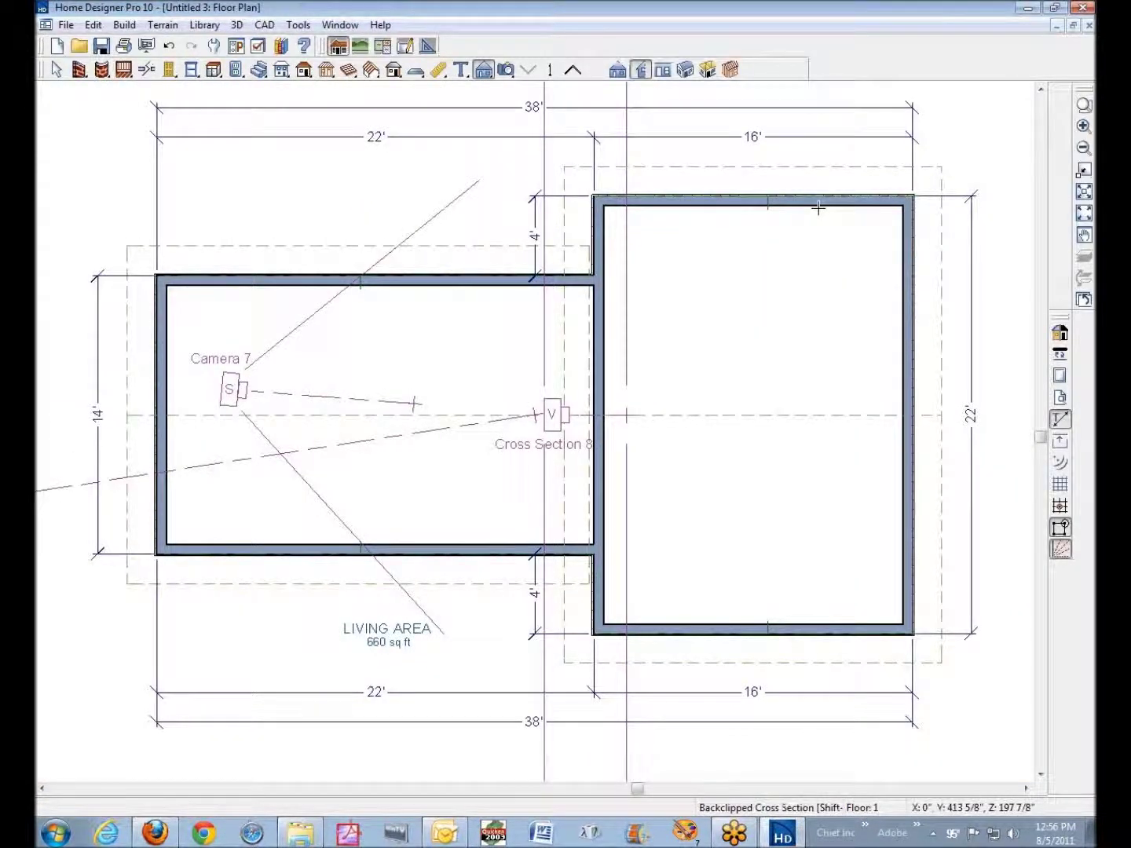
pyautogui.hotkey('ctrl', 'Tab')
pyautogui.hotkey('ctrl', 'Tab')
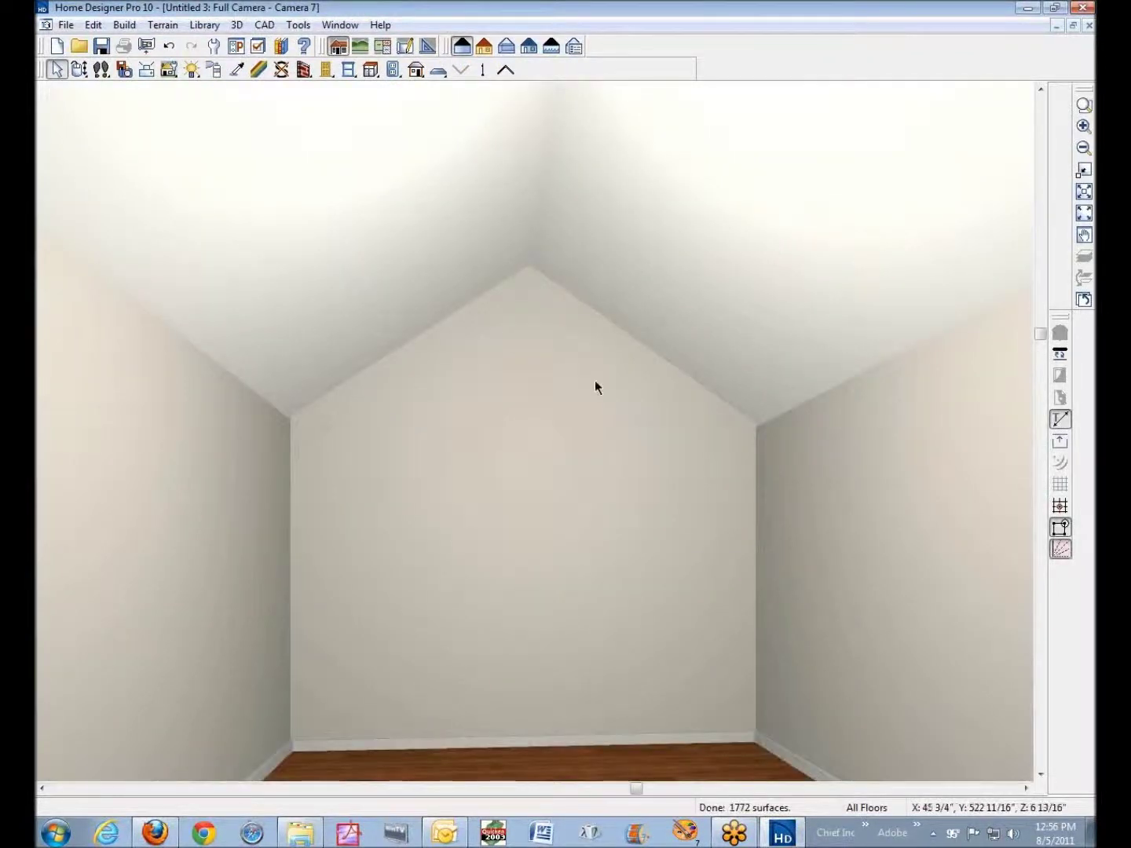
pyautogui.hotkey('ctrl', 'Tab')
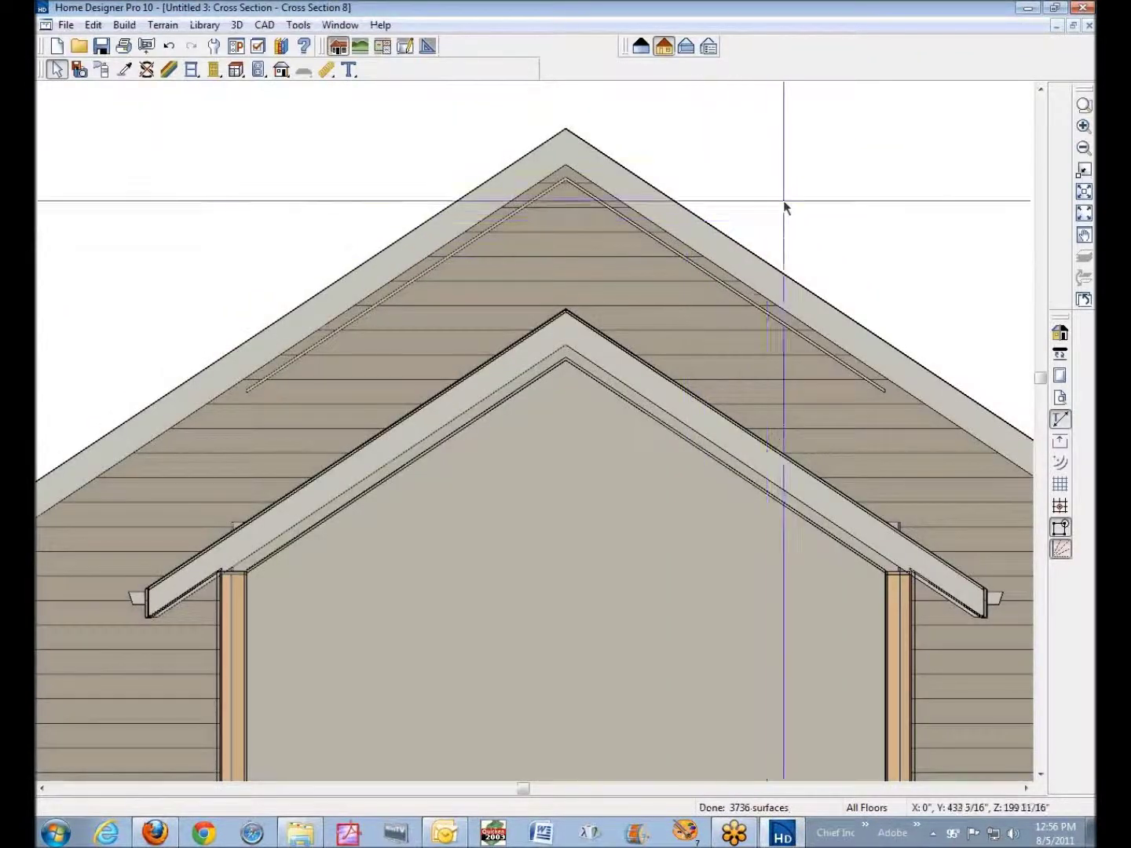
pyautogui.hotkey('ctrl', 'Tab')
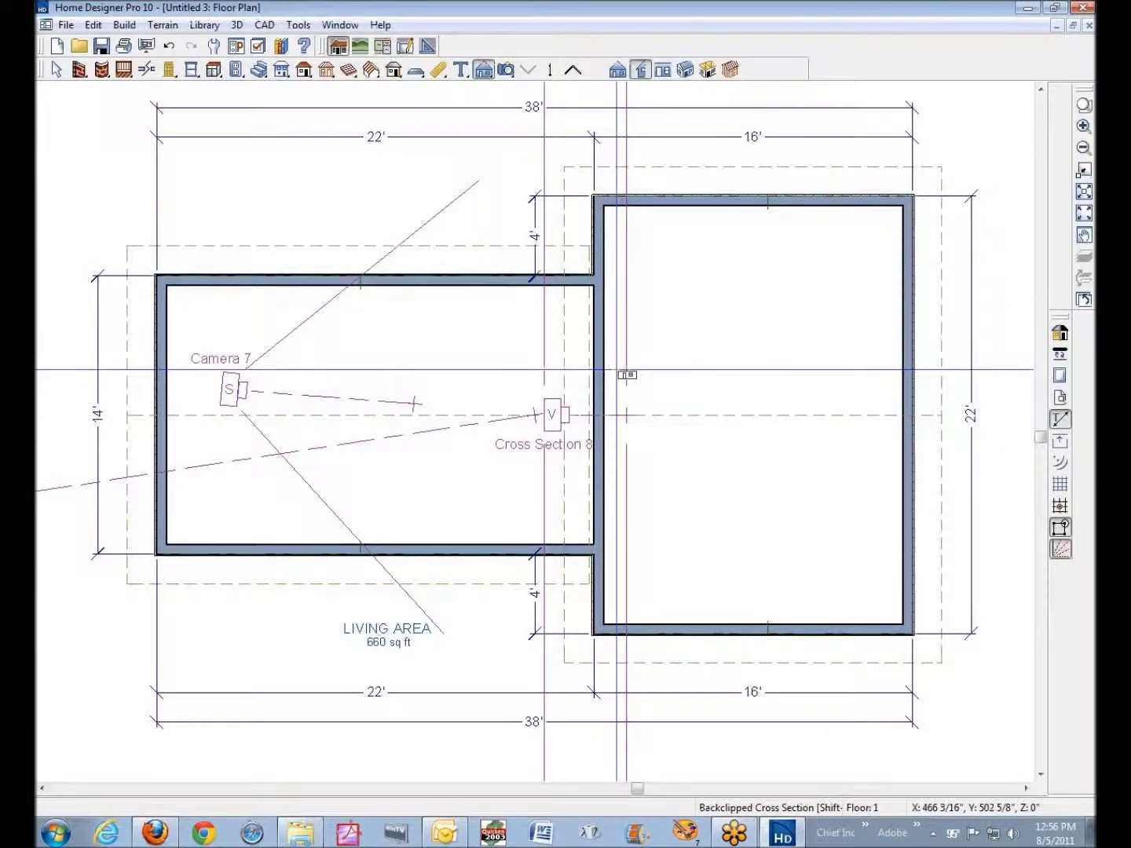
# On the upper floor, make the middle wall a pony wall with an Interior-6 lower wall
pyautogui.click(572, 69)
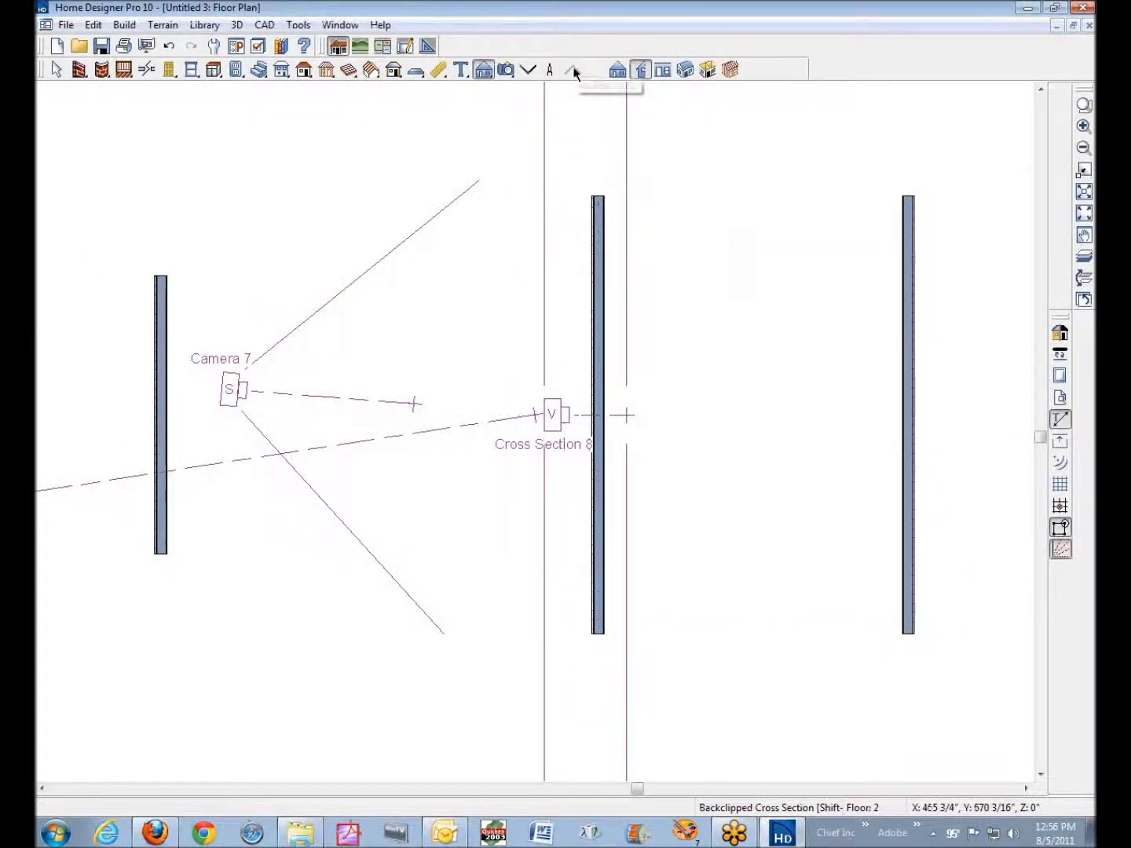
pyautogui.rightClick(597, 347)
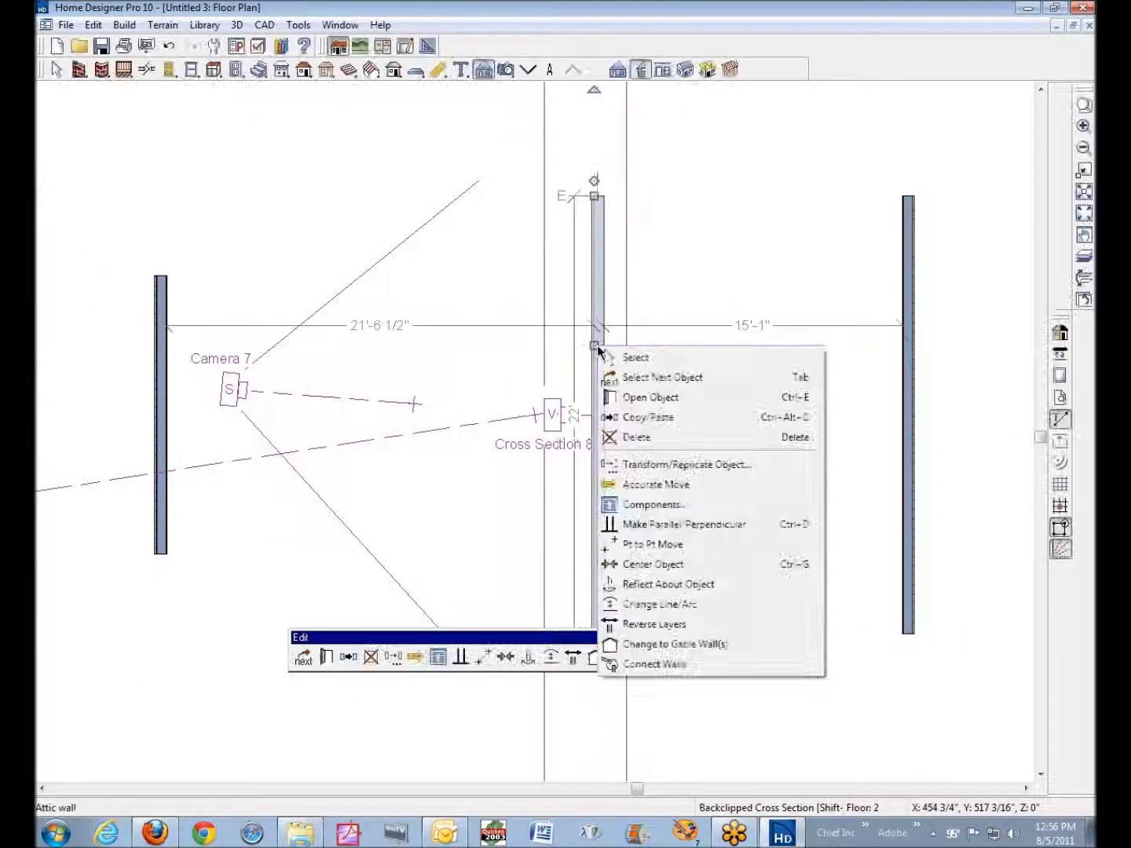
pyautogui.click(718, 400)
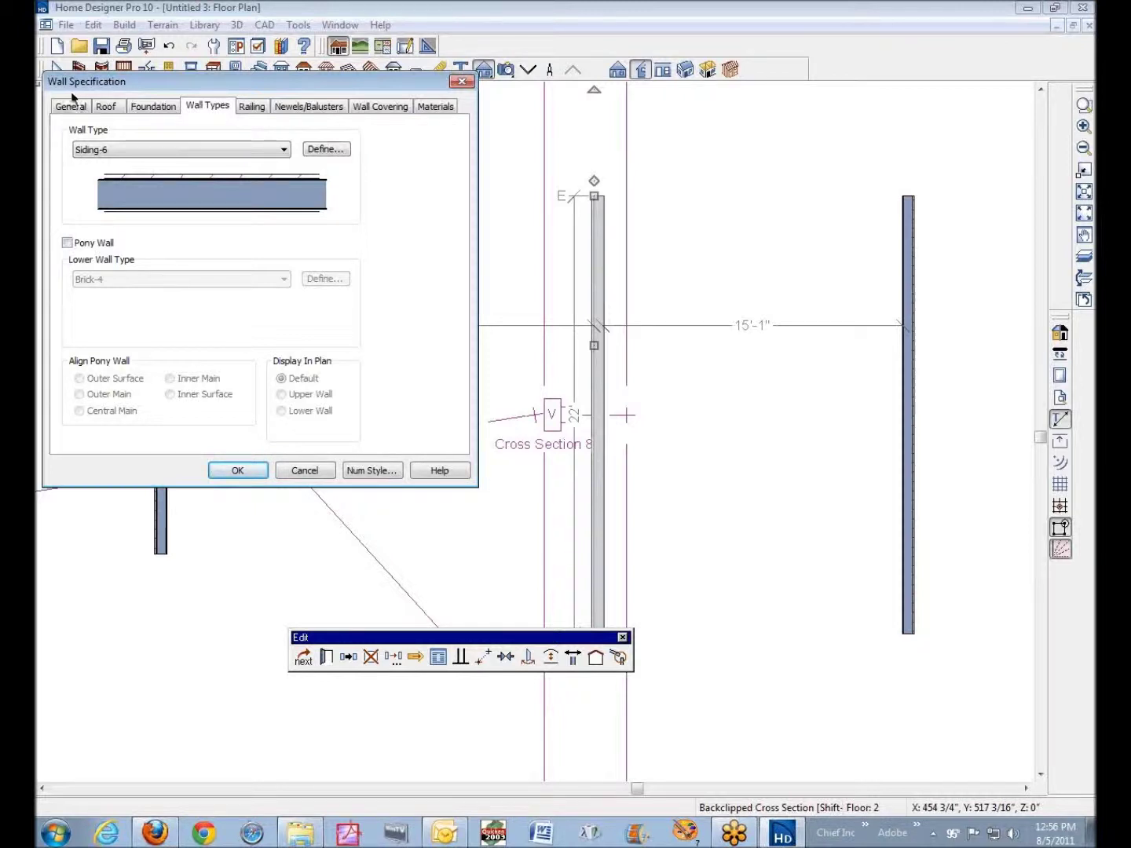
pyautogui.click(69, 245)
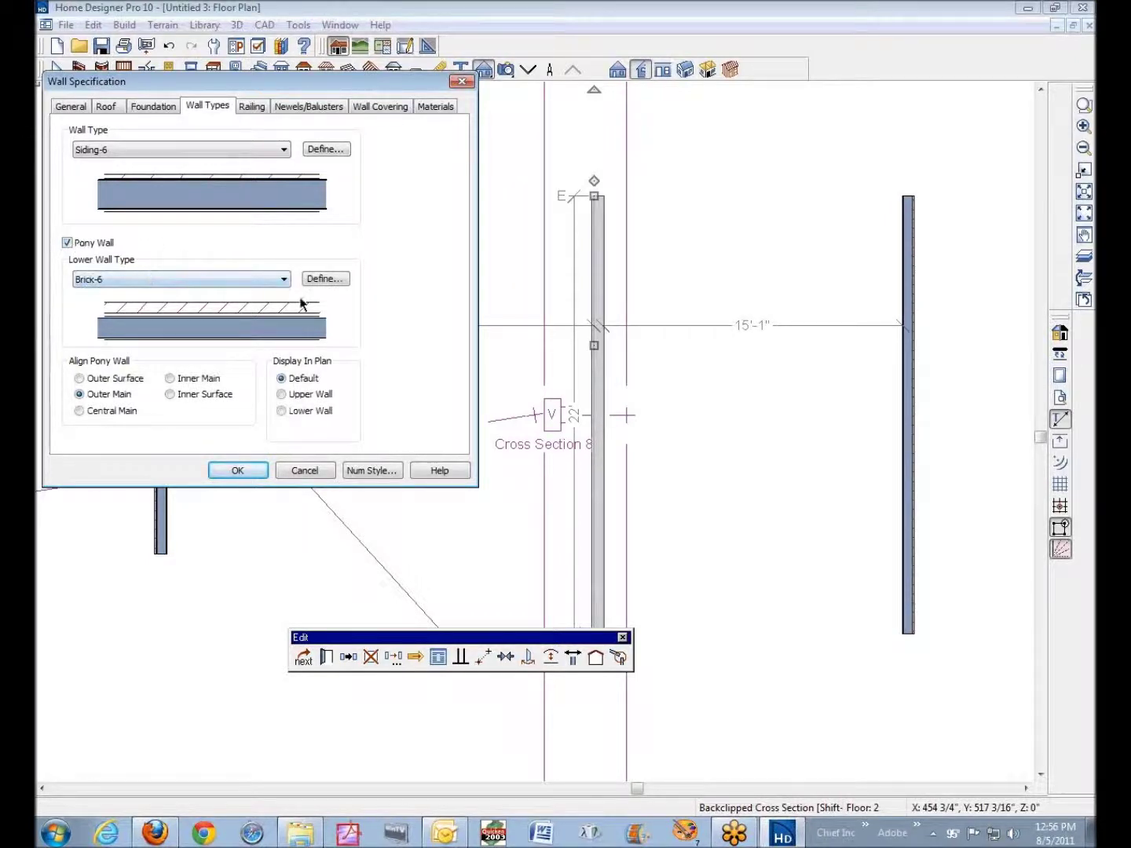
pyautogui.click(284, 281)
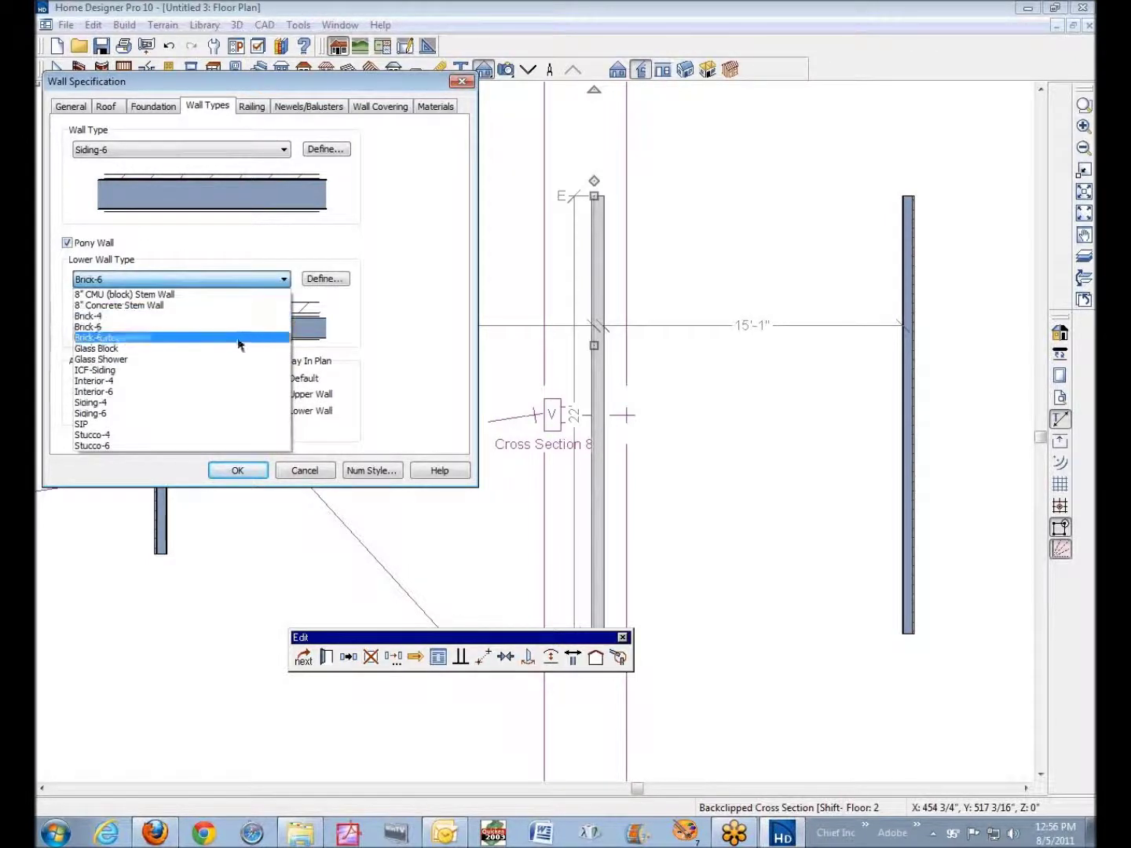
pyautogui.click(180, 392)
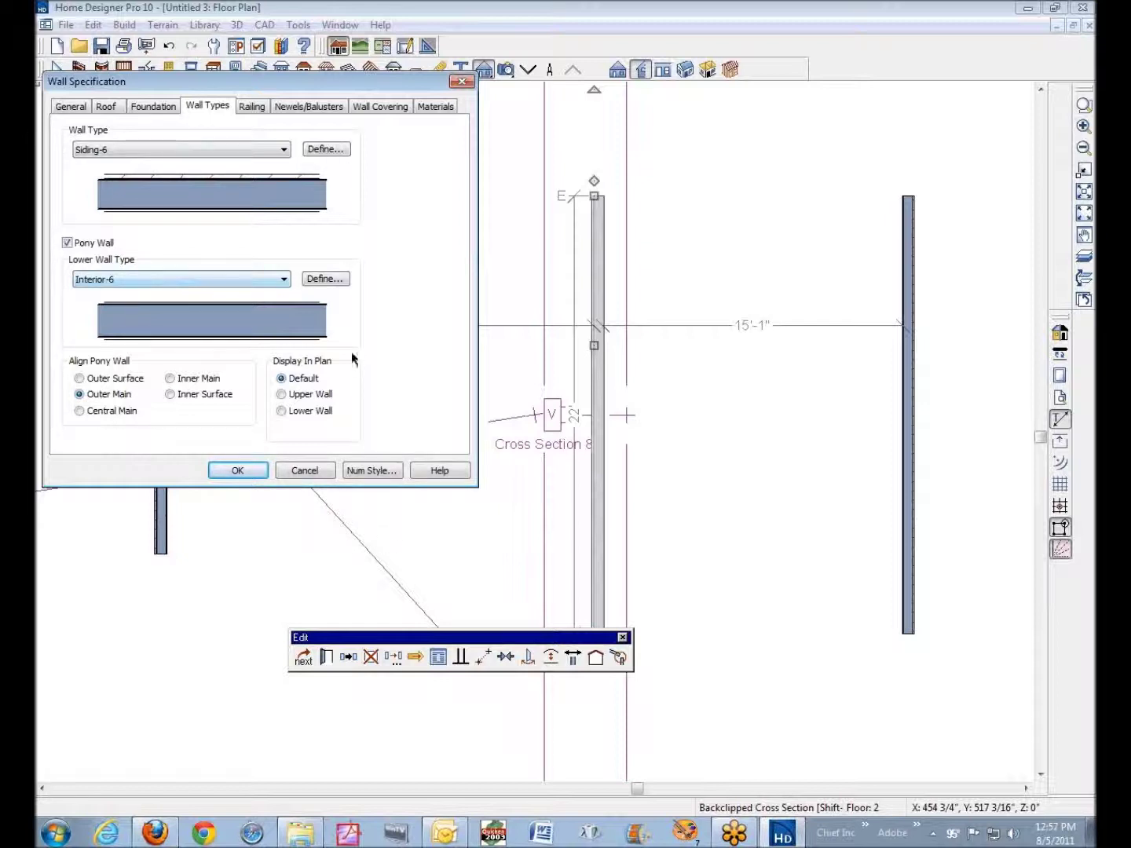
pyautogui.click(322, 472)
# Check the end wall in the perspective overview, Camera 7 and Cross Section 8, then return to the floor plan
pyautogui.click(757, 384)
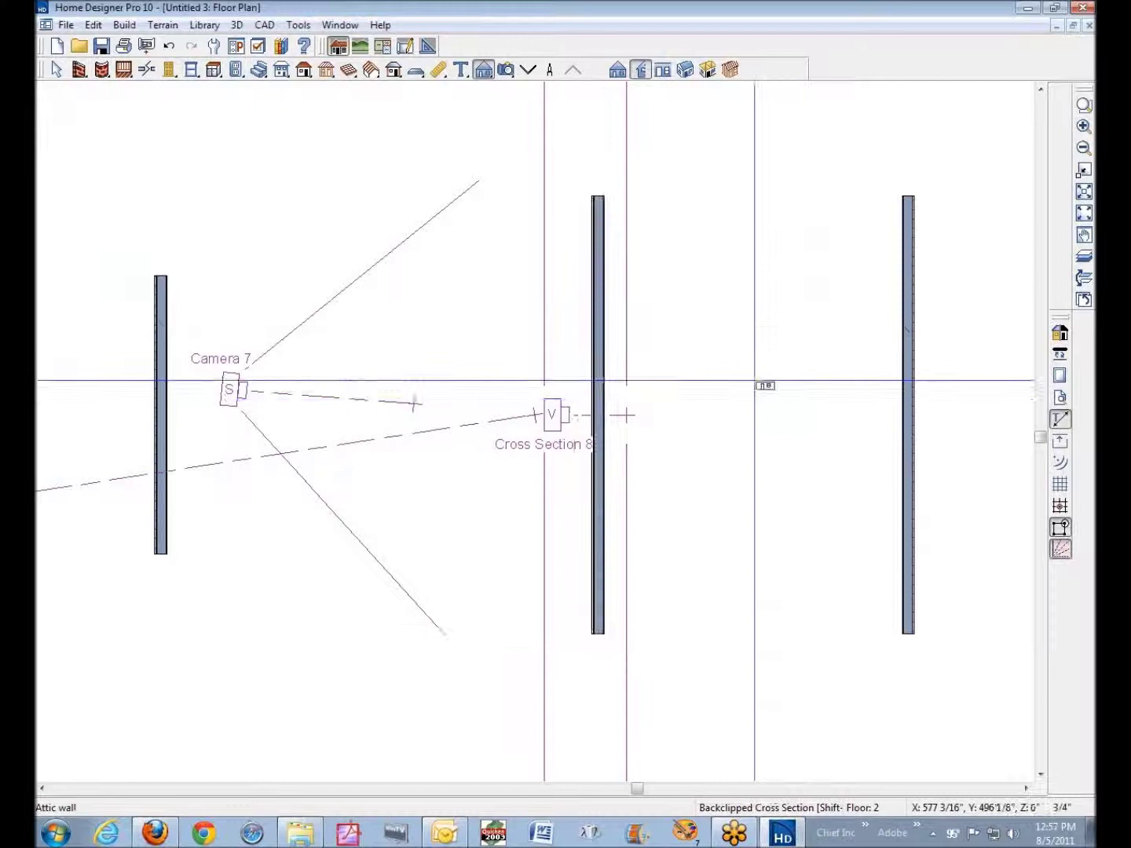
pyautogui.hotkey('ctrl', 'Tab')
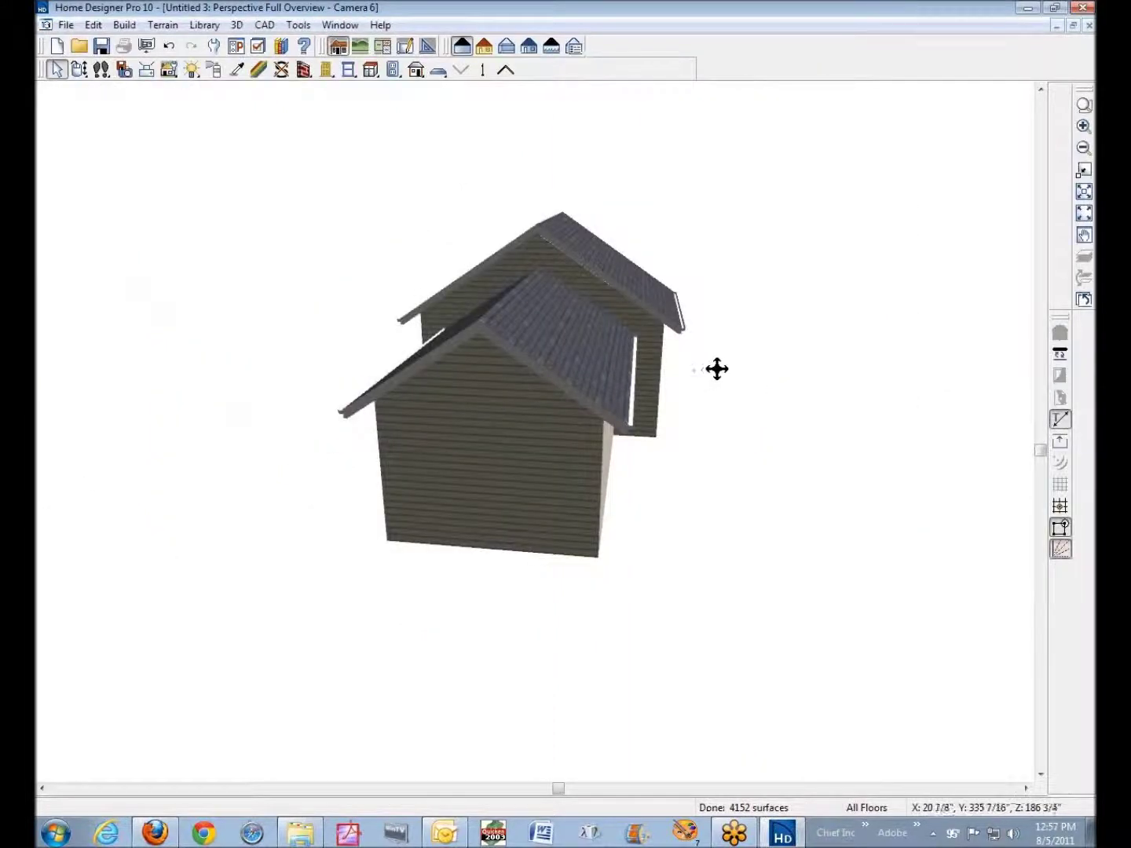
pyautogui.hotkey('ctrl', 'Tab')
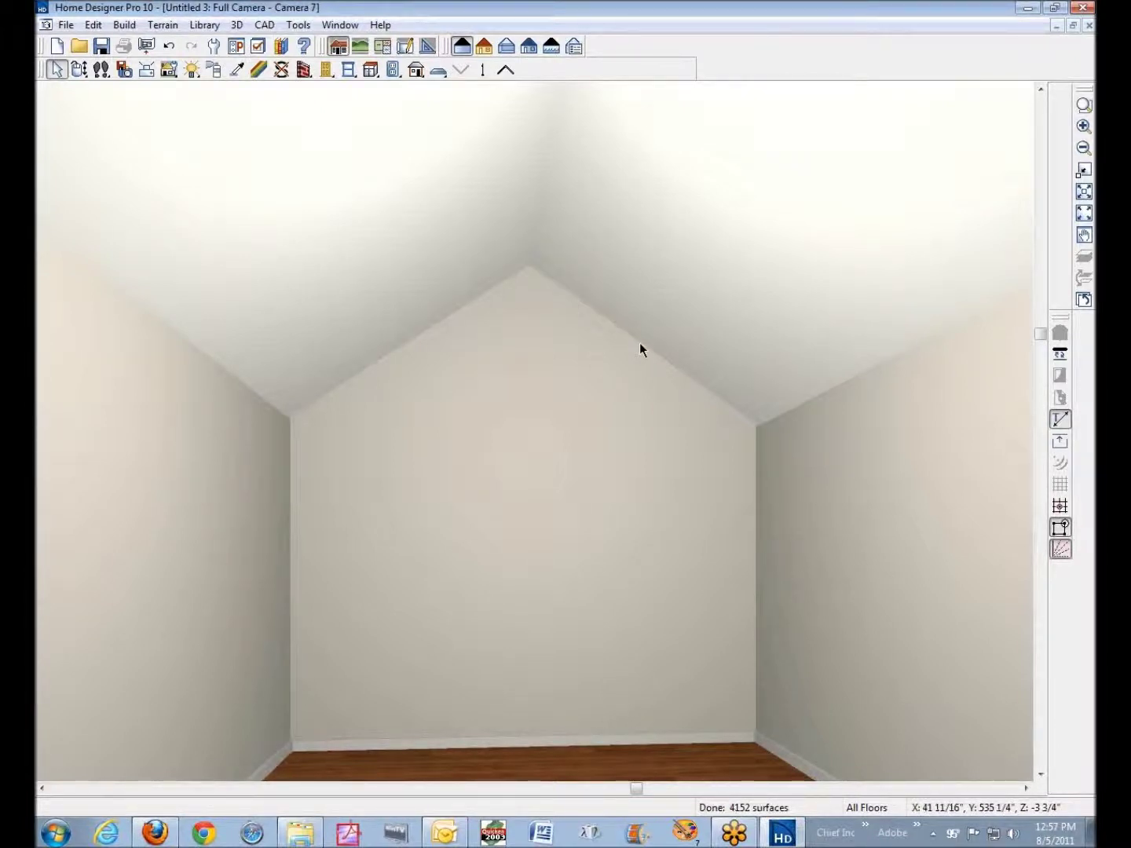
pyautogui.hotkey('ctrl', 'Tab')
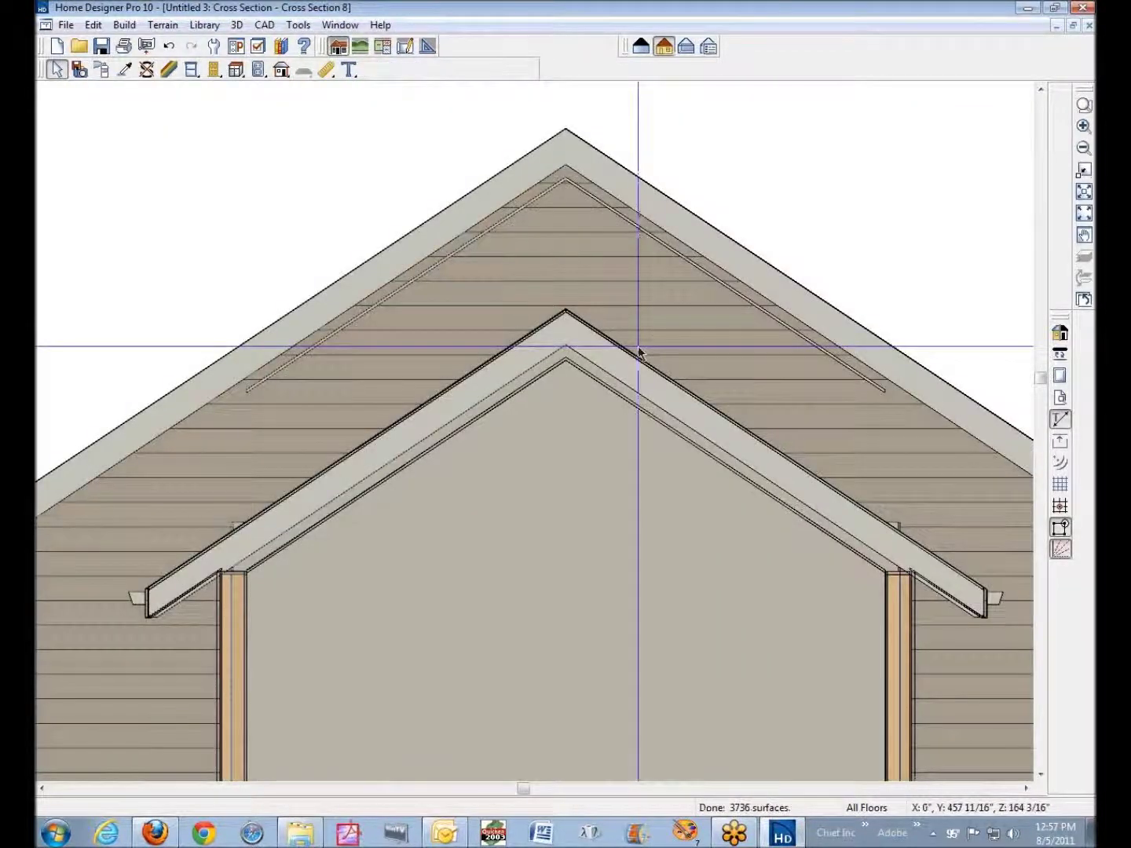
pyautogui.hotkey('ctrl', 'Tab')
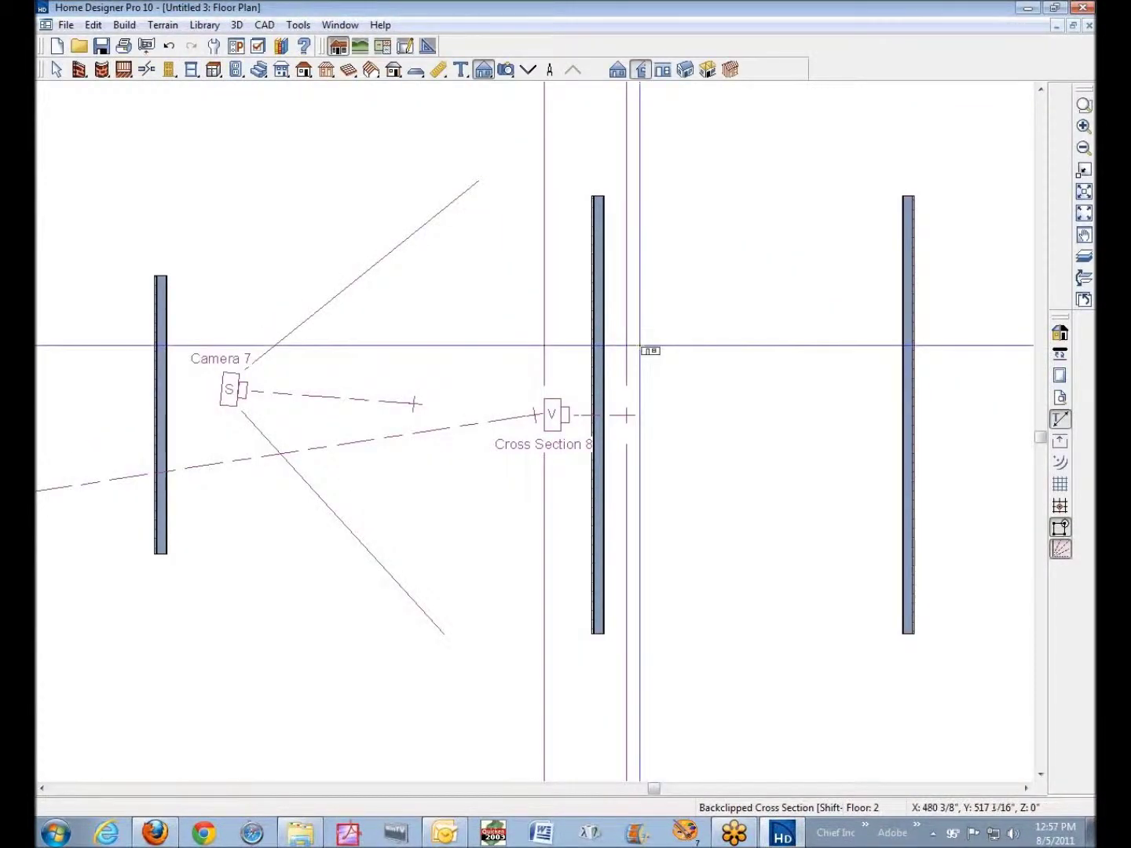
# On the first floor, draw Cross Section 9 through the living area and select its wall polyline
pyautogui.click(530, 71)
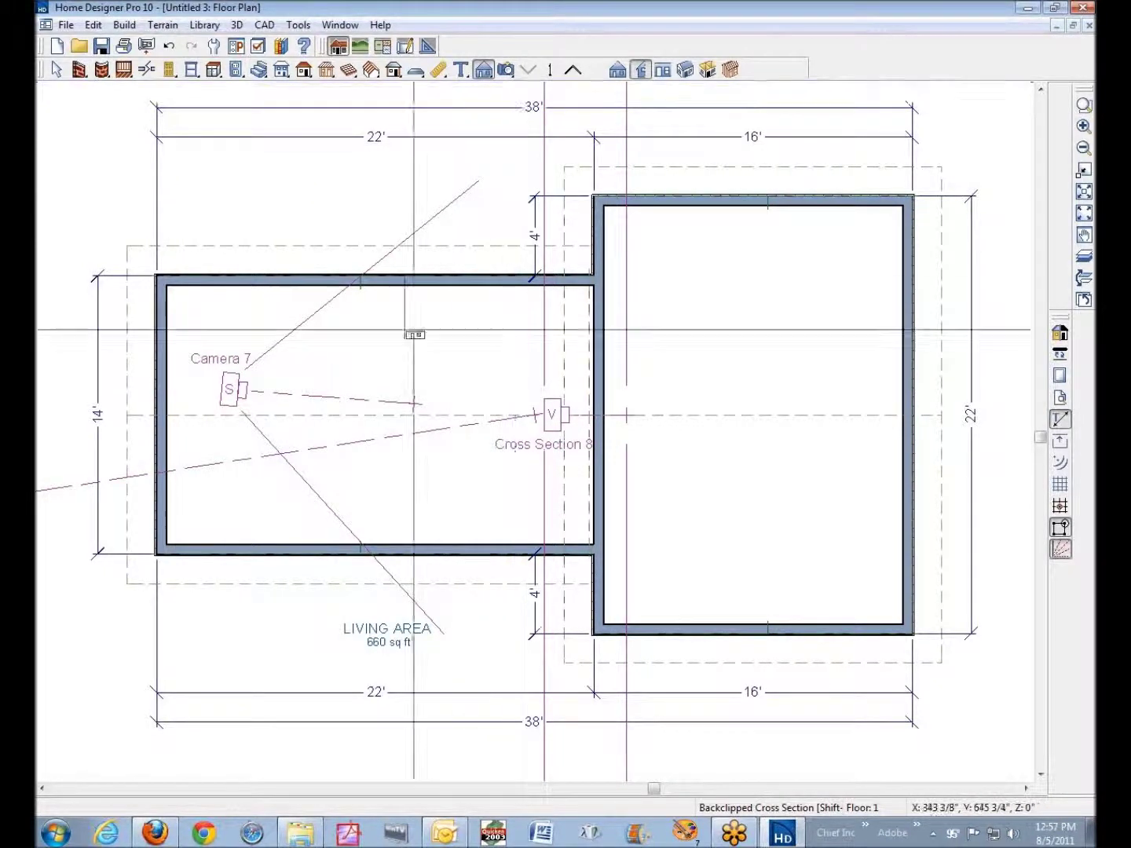
pyautogui.moveTo(385, 336); pyautogui.dragTo(379, 222)
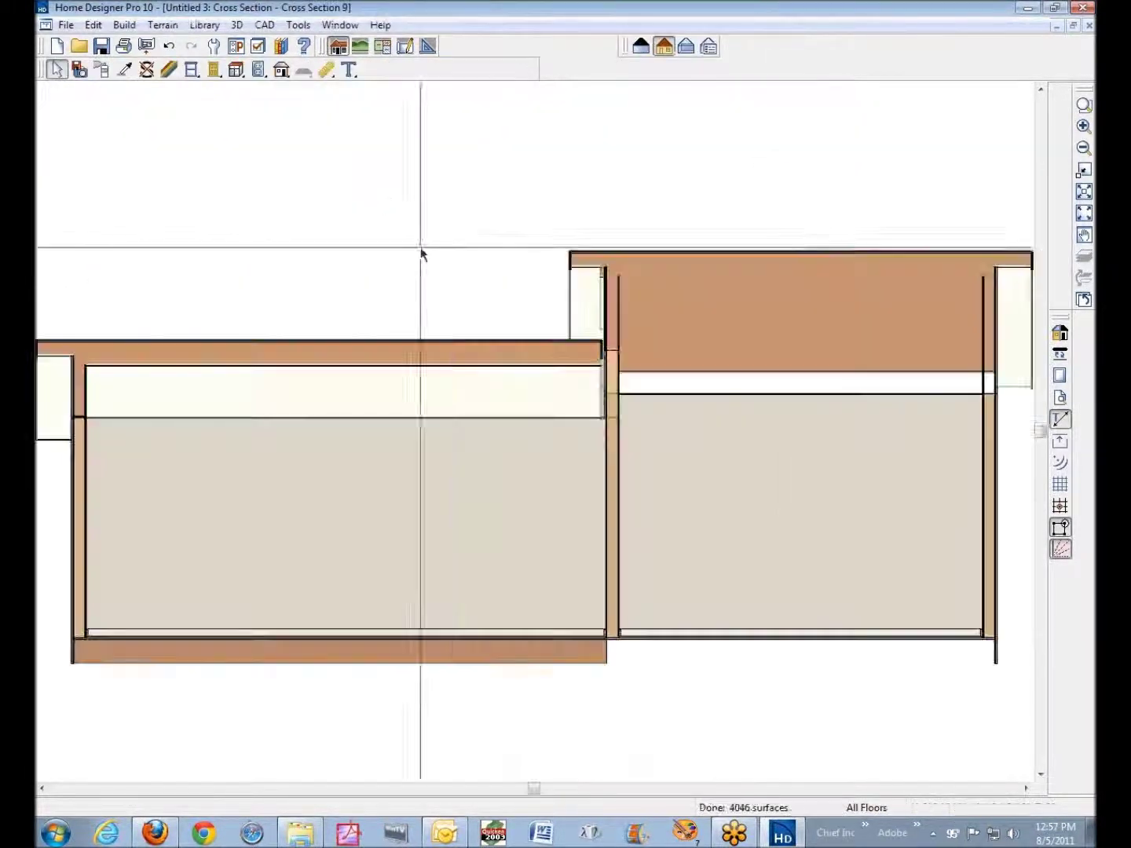
pyautogui.click(287, 491)
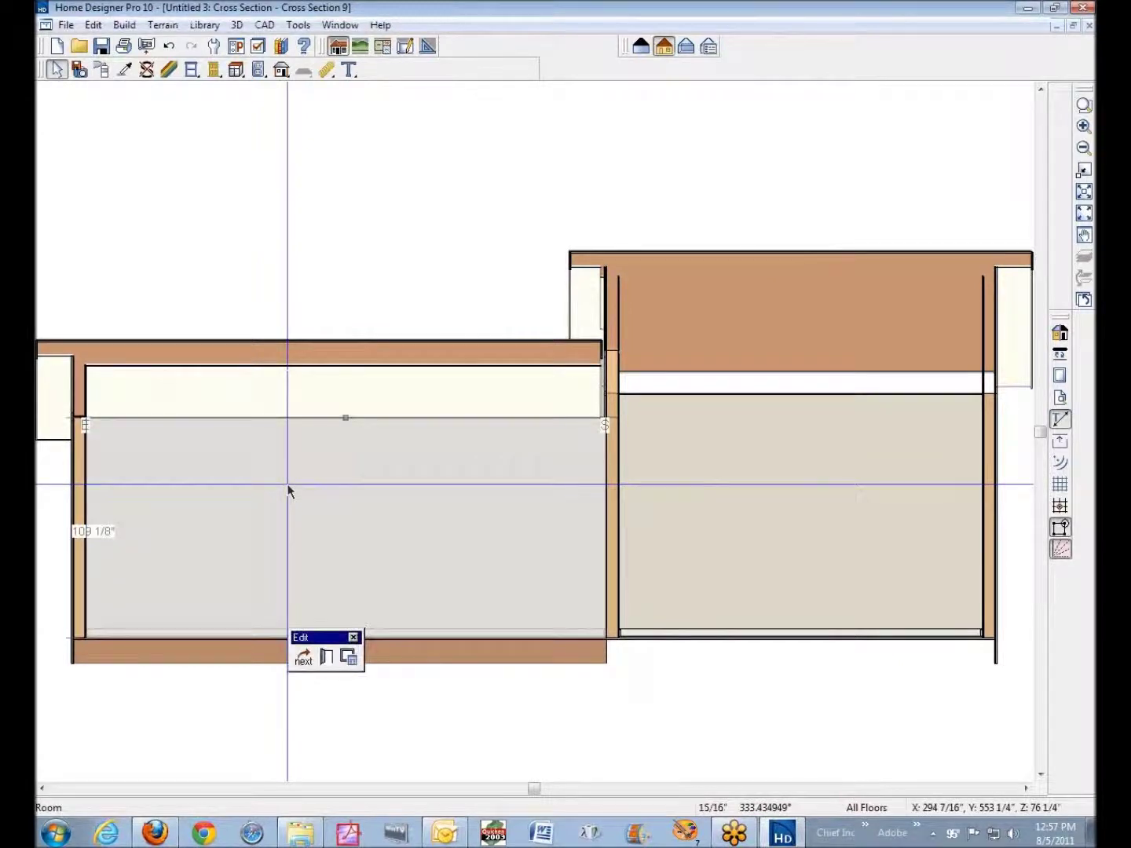
pyautogui.click(303, 657)
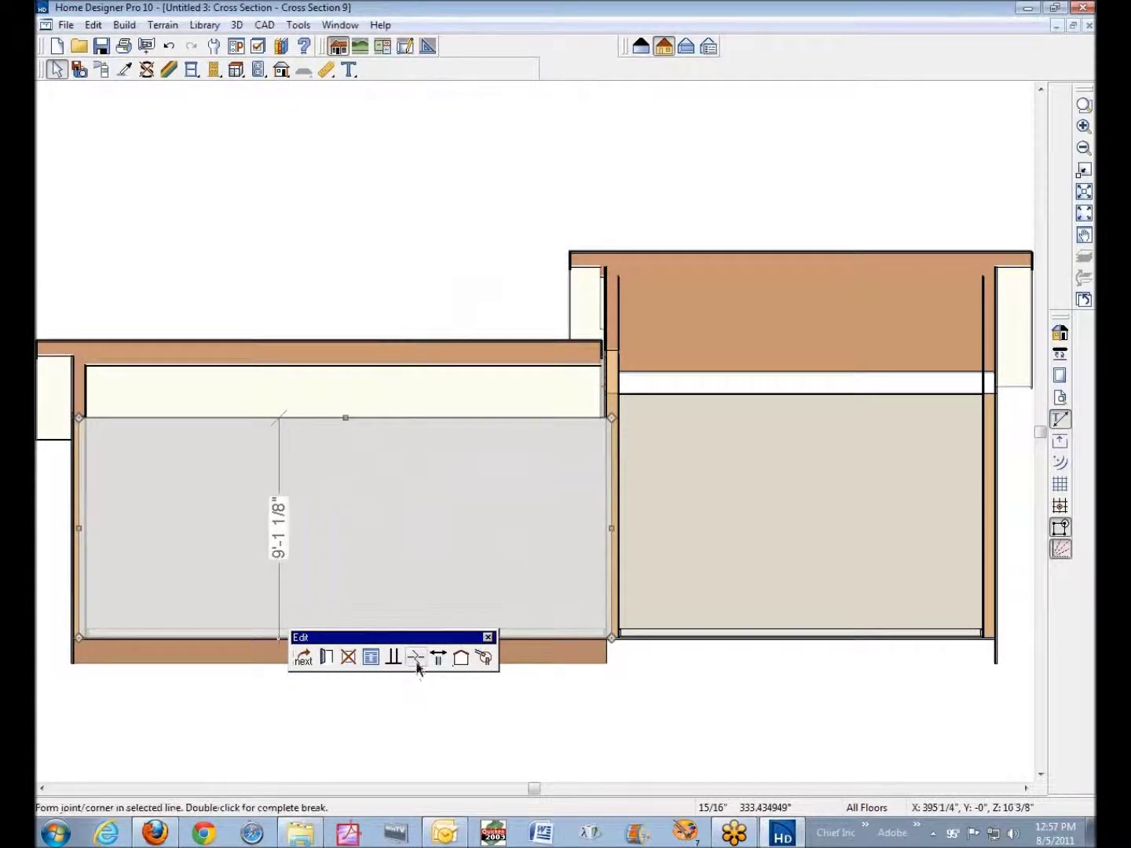
# Break the wall polyline's bottom edge at two points and raise the middle segment into an opening
pyautogui.click(416, 664)
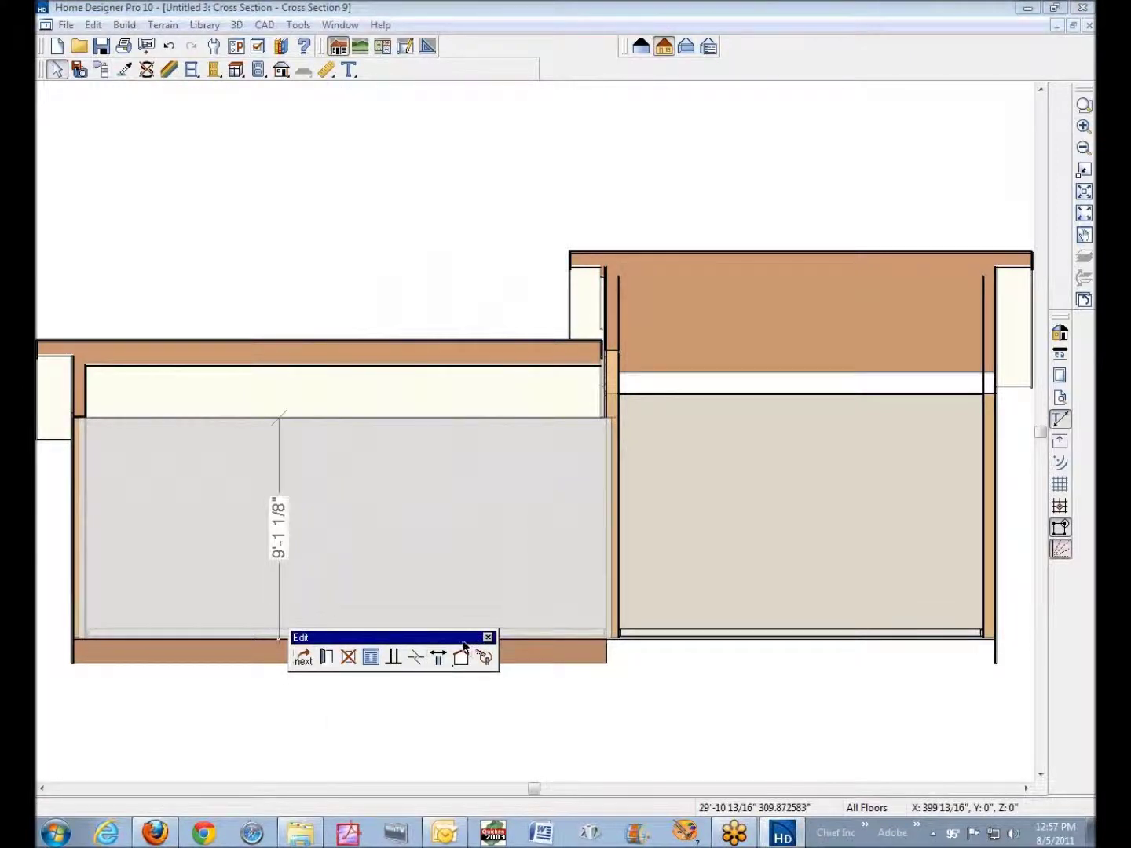
pyautogui.moveTo(464, 644); pyautogui.dragTo(418, 706)
pyautogui.click(420, 639)
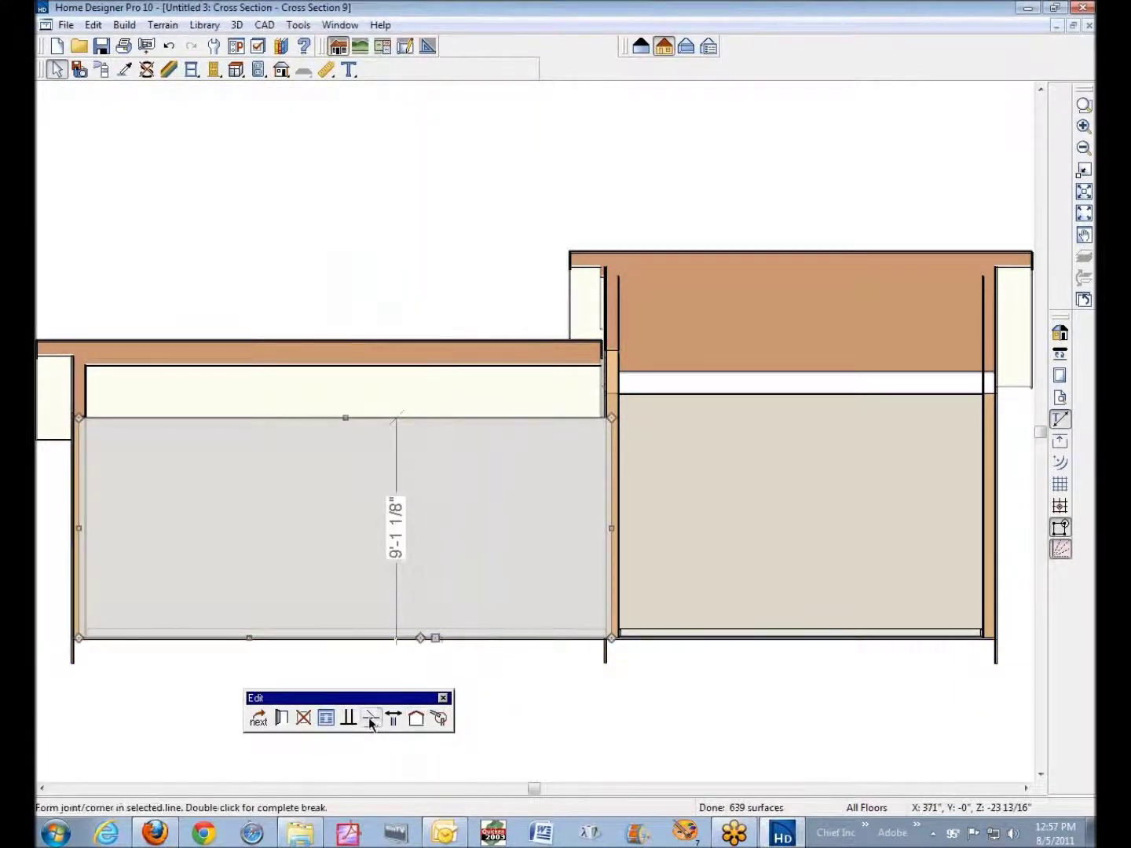
pyautogui.click(371, 717)
pyautogui.click(516, 638)
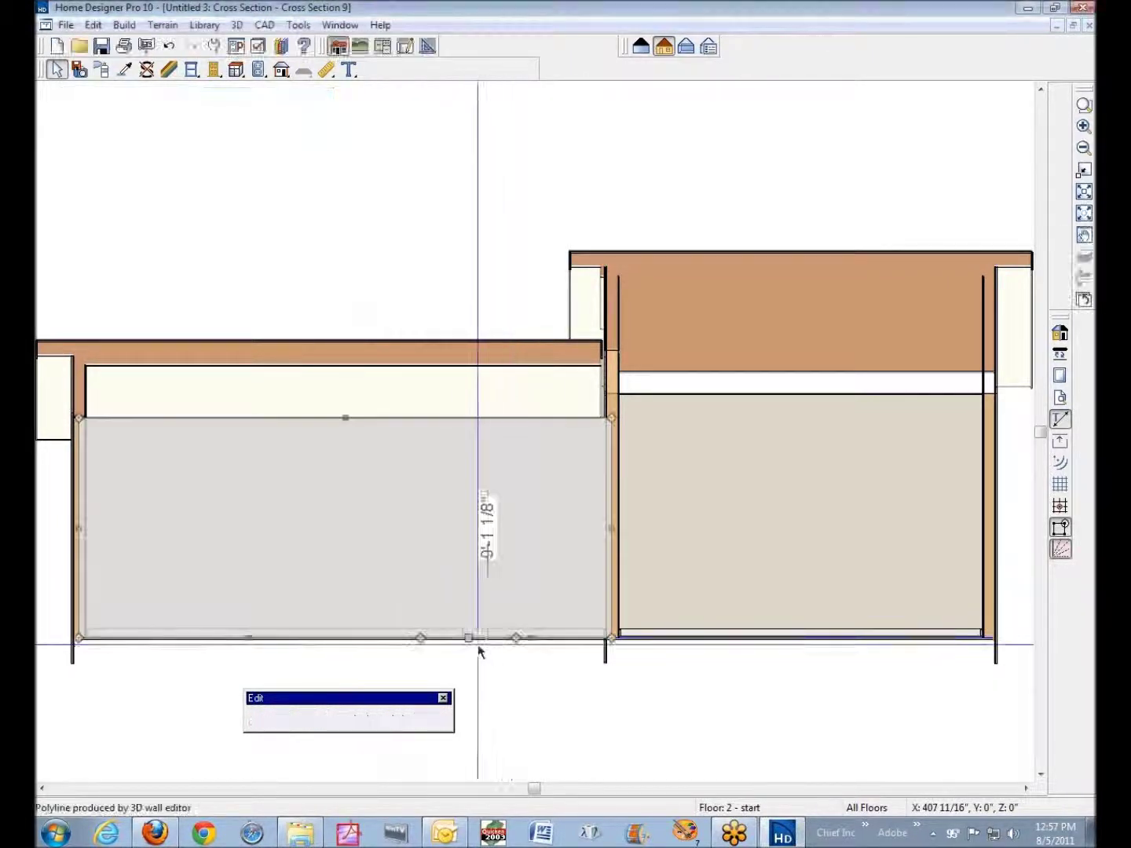
pyautogui.moveTo(469, 644); pyautogui.dragTo(469, 482)
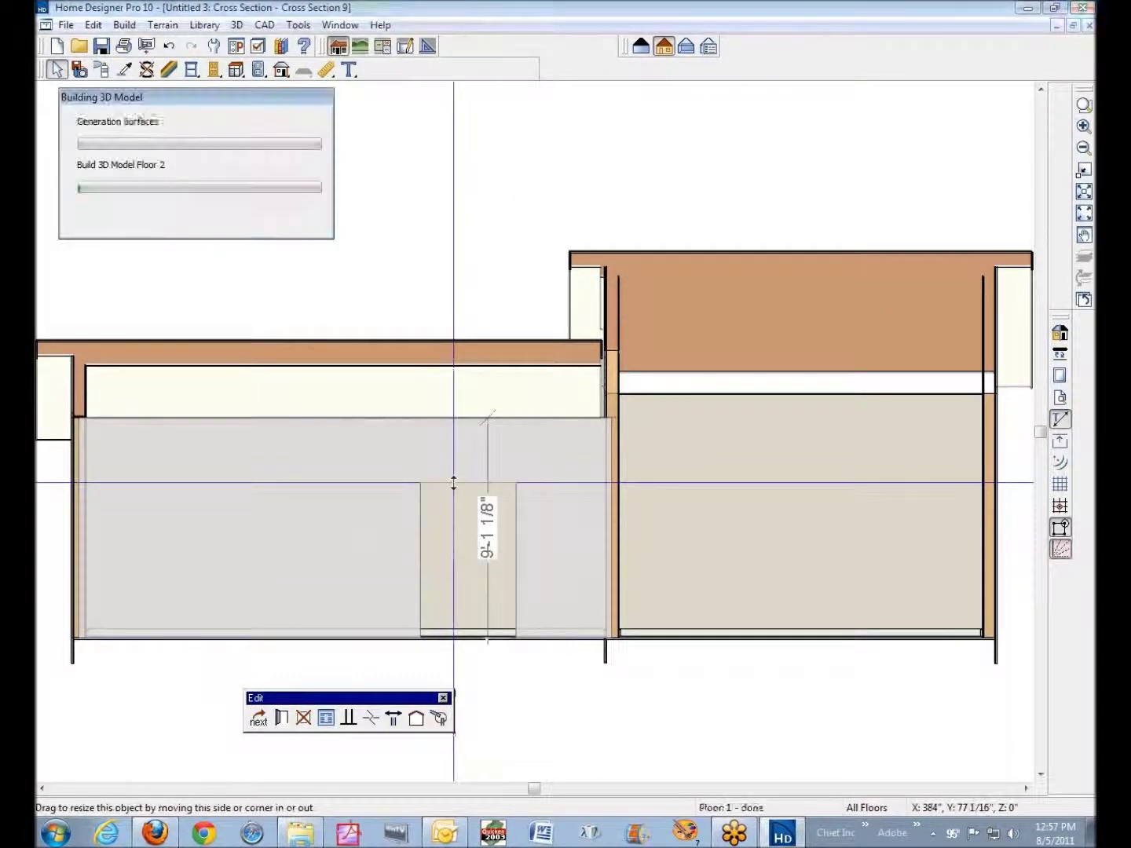
pyautogui.click(571, 687)
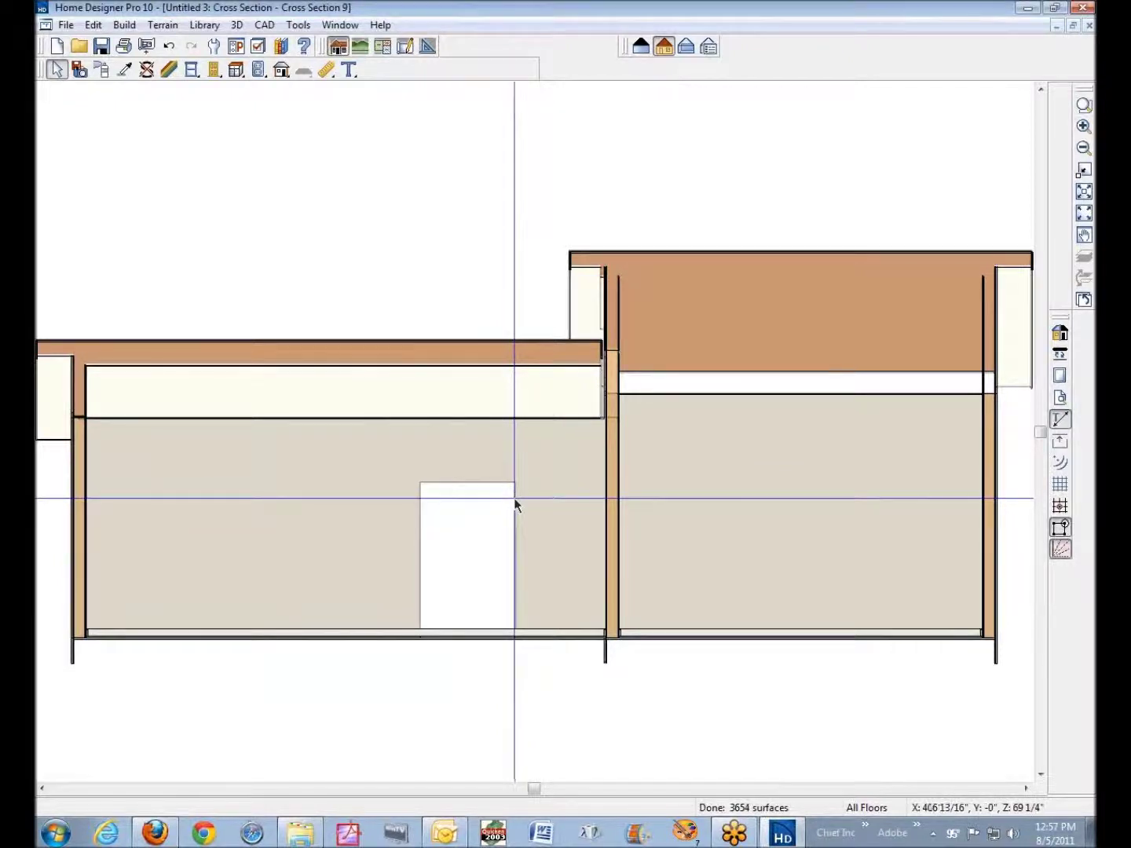
# Place a full camera in the living area facing the wall with the opening
pyautogui.hotkey('ctrl', 'Tab')
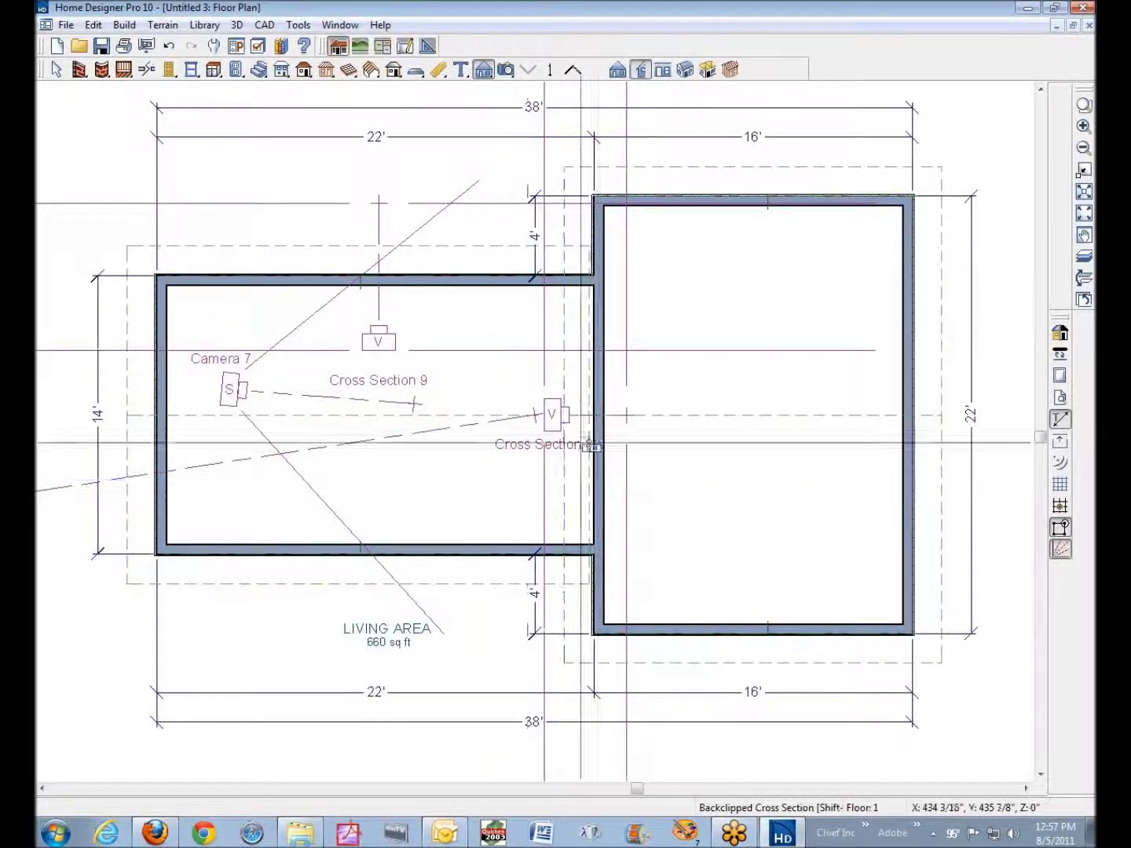
pyautogui.click(506, 69)
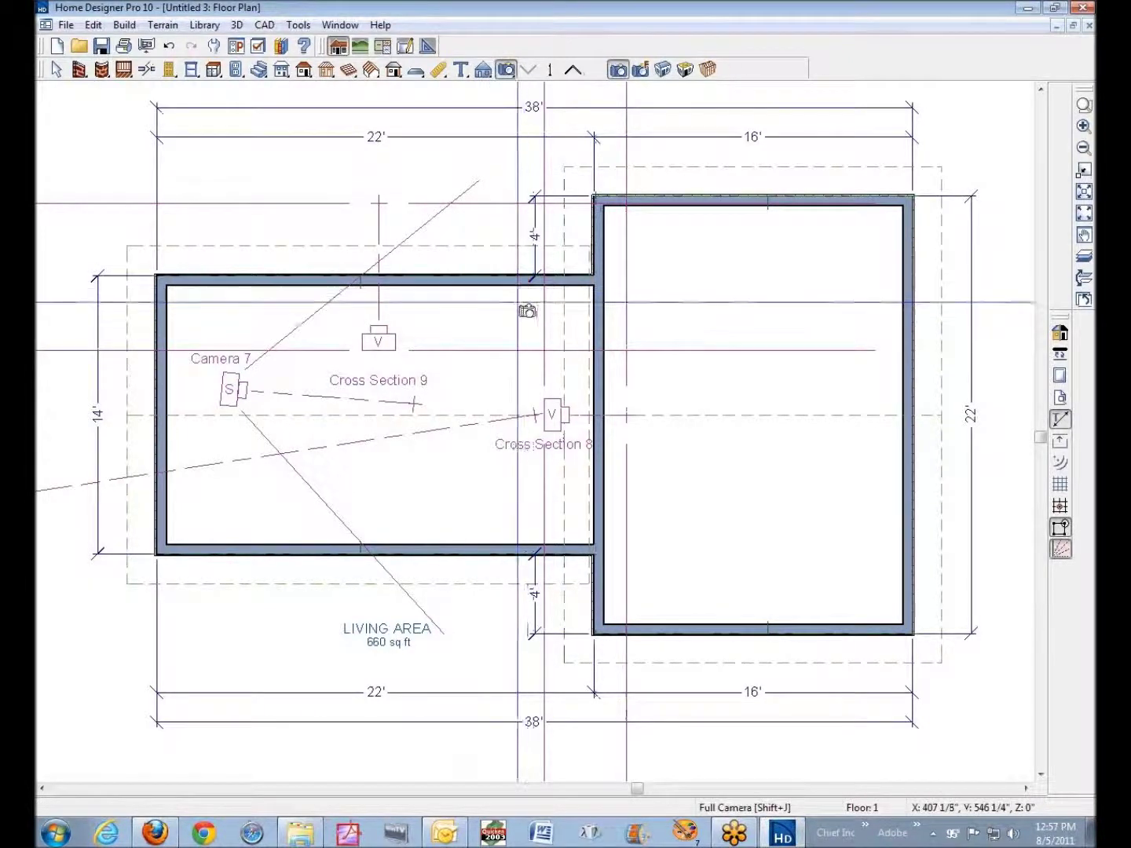
pyautogui.click(366, 499)
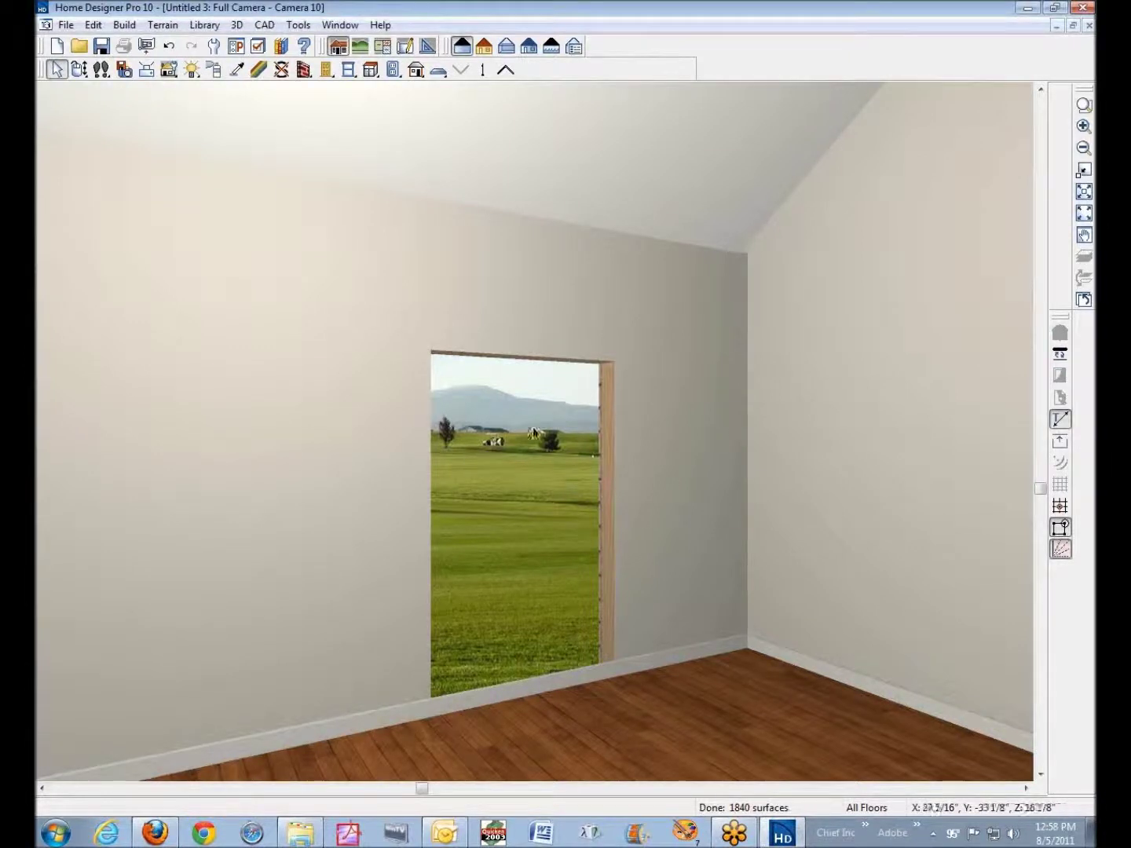
# Drag the wall polyline's top edge down to fill the opening, then clear the selection
pyautogui.click(538, 352)
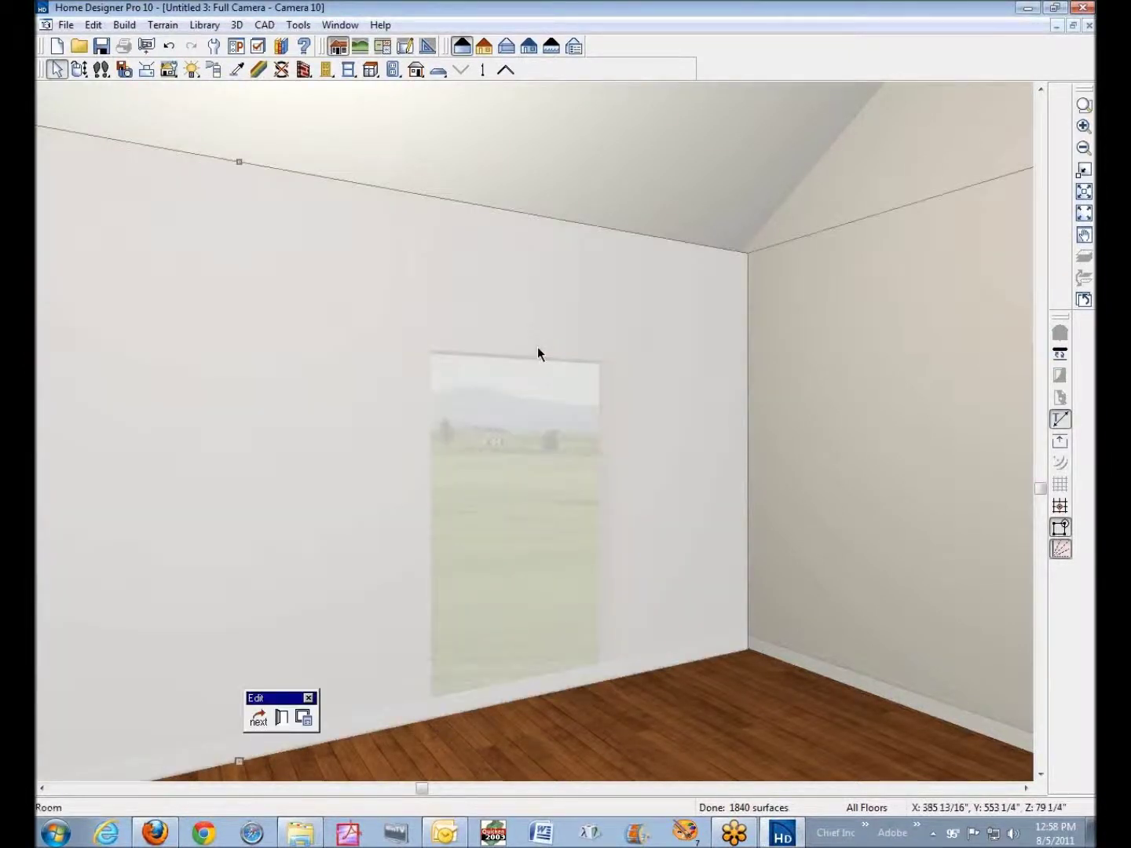
pyautogui.moveTo(536, 352); pyautogui.dragTo(530, 700)
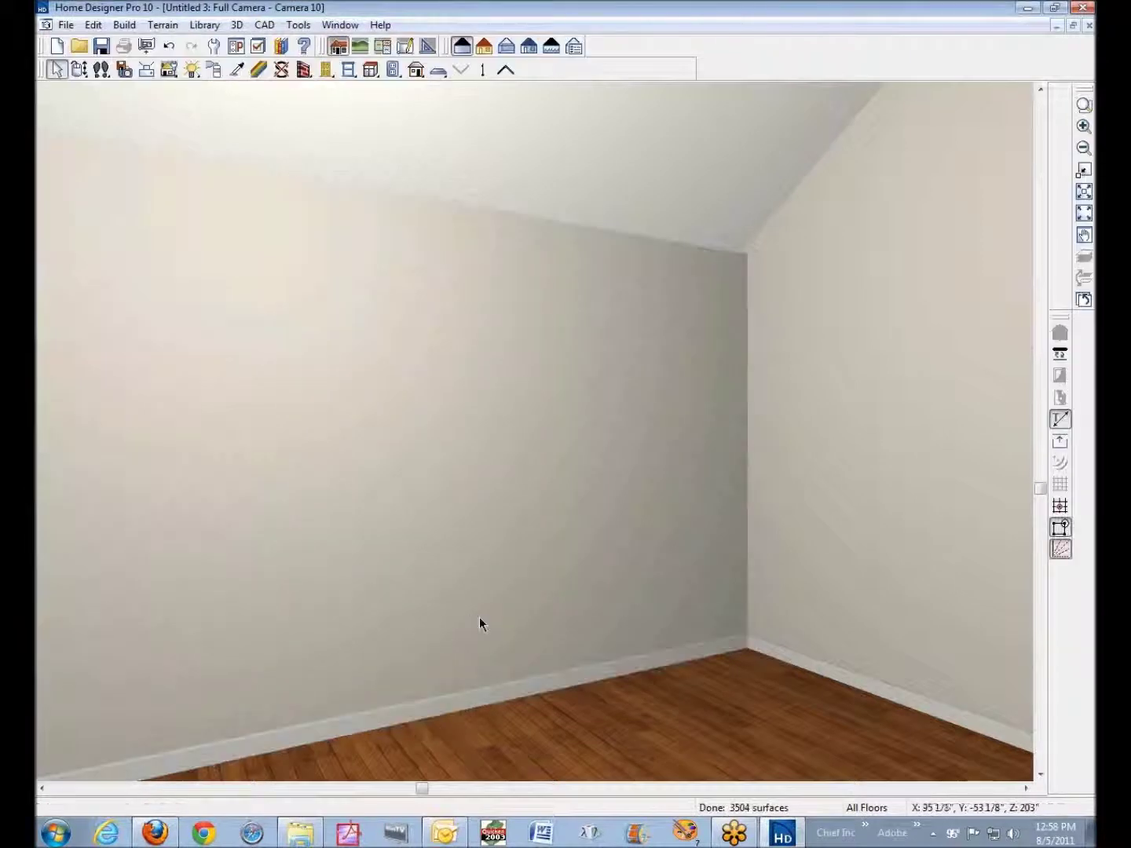
pyautogui.click(470, 617)
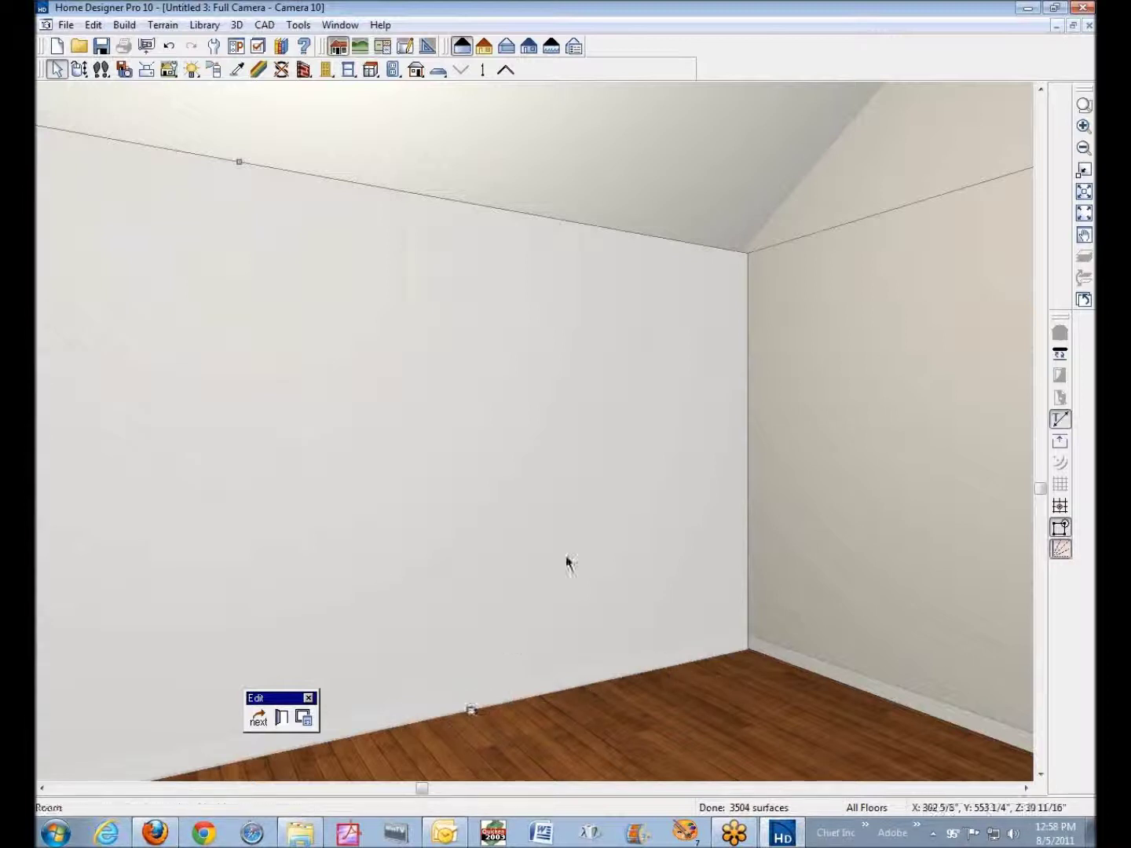
pyautogui.press('Escape')
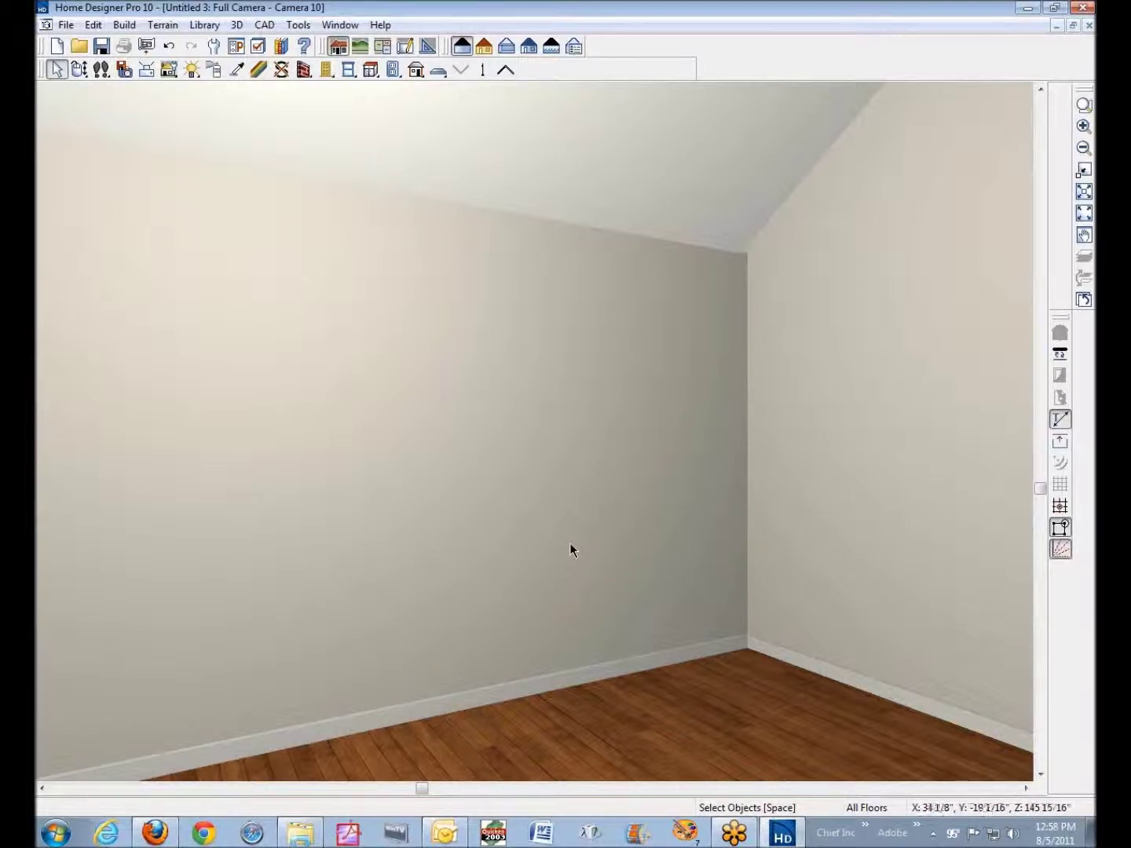
# Close the Camera 10 window to return to the first-floor plan
pyautogui.click(1089, 25)
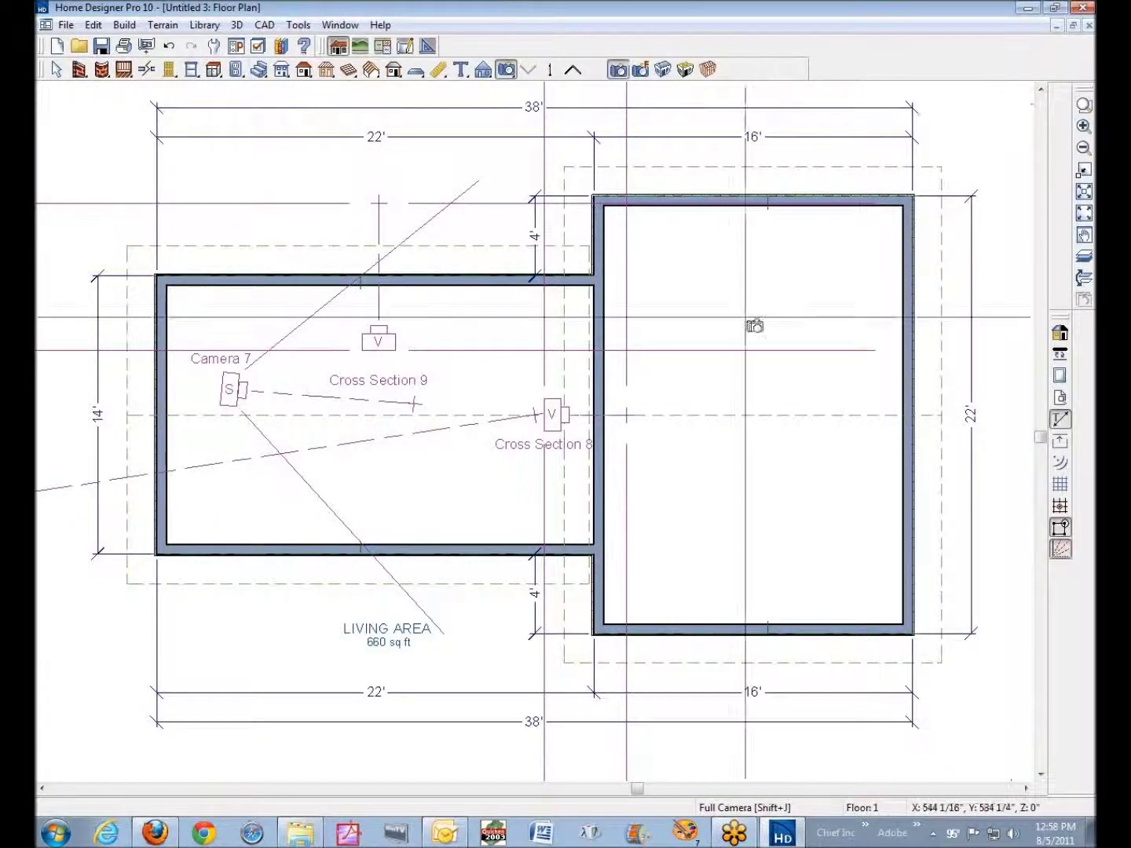